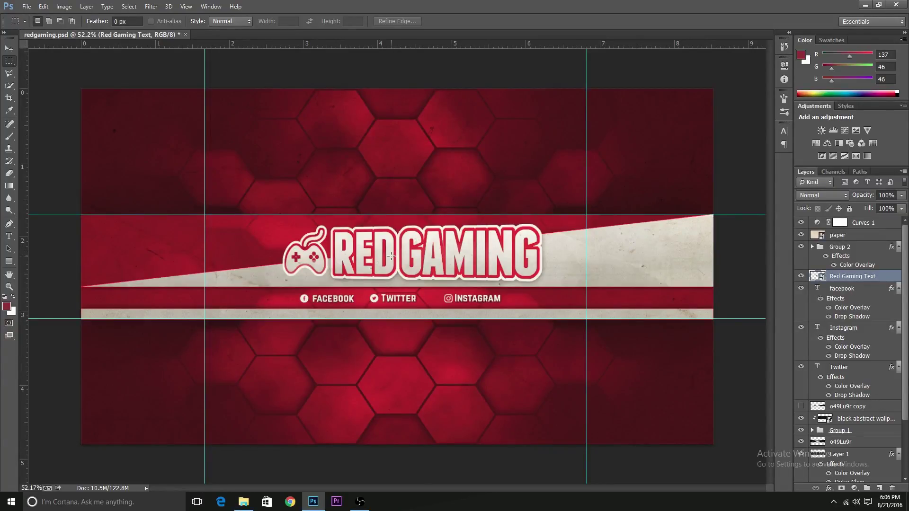
Step: Try moving the RED GAMING logo left, undo the move, and go to the File menu
{"action": "left_click_drag", "start_coordinate": [380, 235], "coordinate": [360, 235]}
{"action": "key", "text": "ctrl+z"}
{"action": "left_click", "coordinate": [27, 7]}
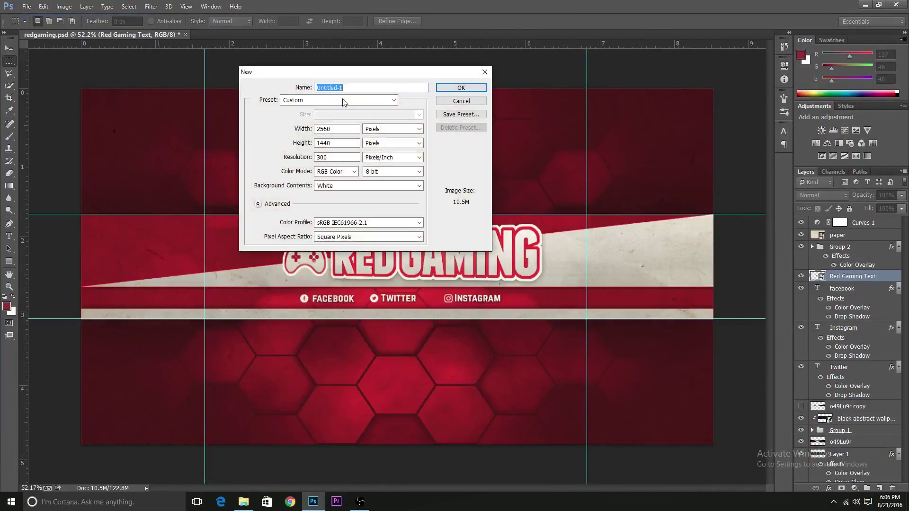
Step: Create a new 2560 × 1440 px document at 300 ppi with a white background
{"action": "double_click", "coordinate": [326, 129]}
{"action": "double_click", "coordinate": [331, 142]}
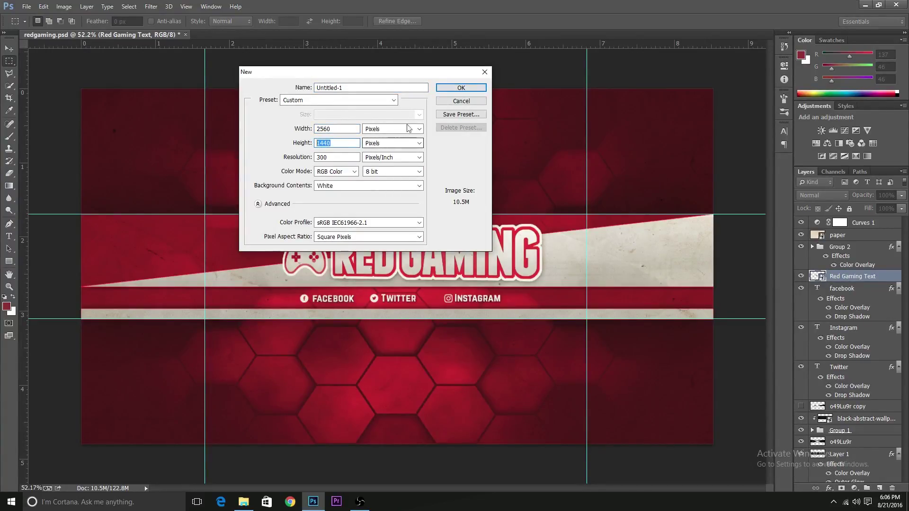
{"action": "left_click", "coordinate": [459, 89]}
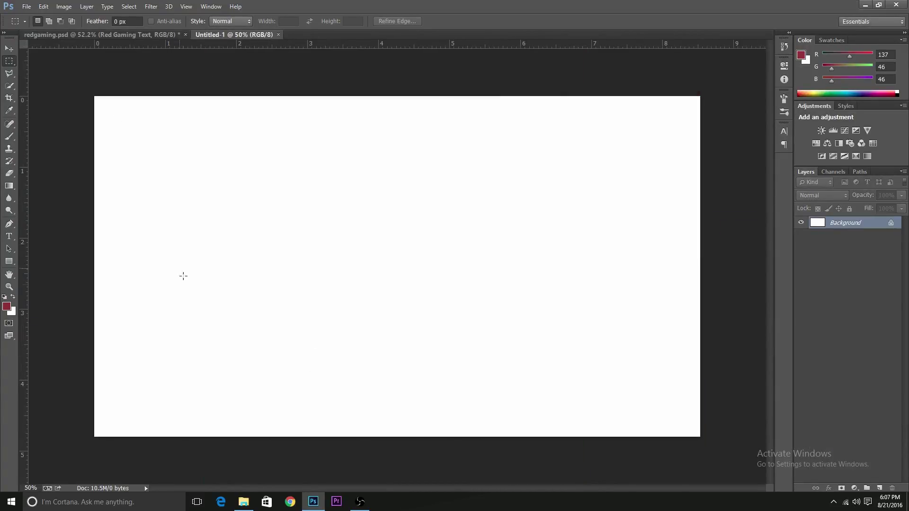
Step: Place the Channel Art Template into the new document at full size
{"action": "left_click", "coordinate": [243, 502]}
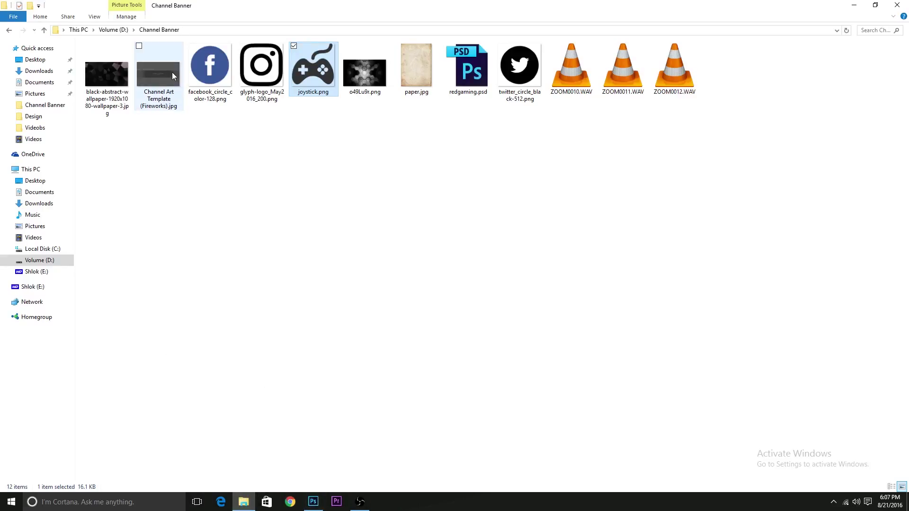
{"action": "left_click_drag", "start_coordinate": [172, 71], "coordinate": [397, 128]}
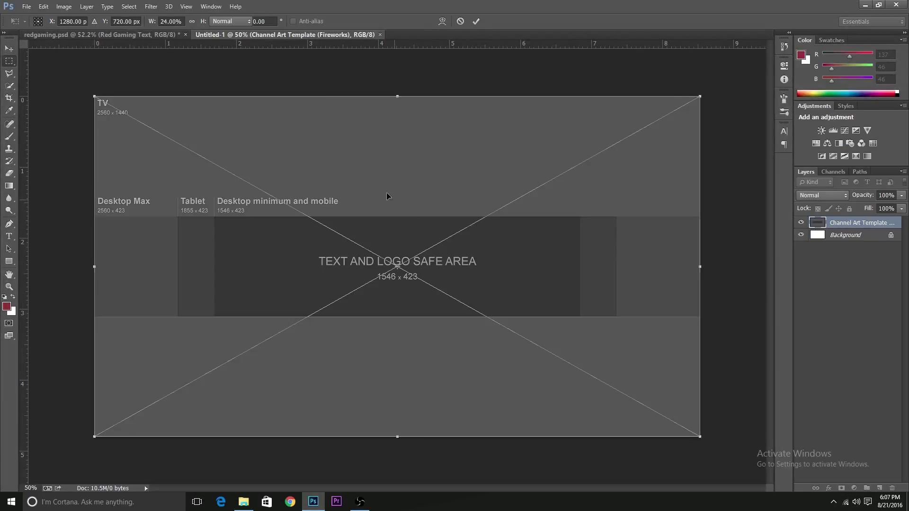
{"action": "key", "text": "Return"}
Step: Add guides at the top and bottom of the 1546 × 423 safe band and hide the template
{"action": "left_click_drag", "start_coordinate": [348, 46], "coordinate": [358, 217]}
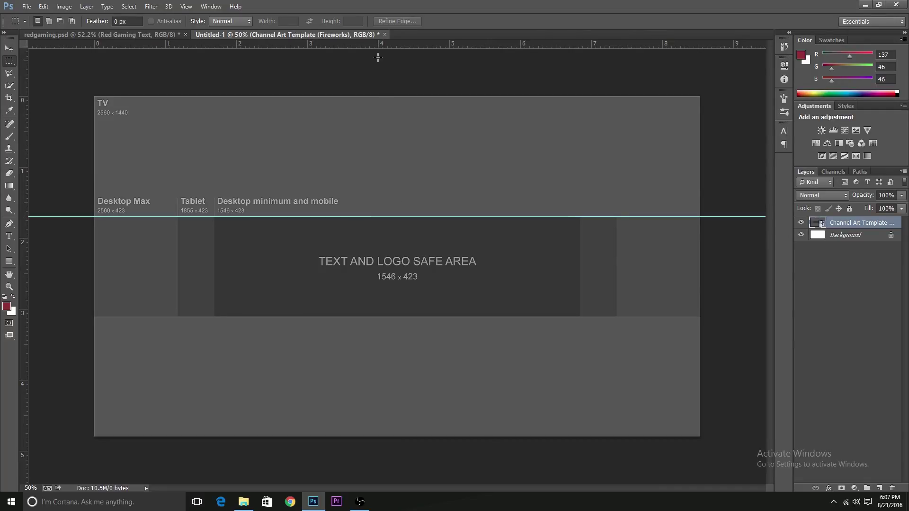
{"action": "left_click_drag", "start_coordinate": [374, 48], "coordinate": [401, 316]}
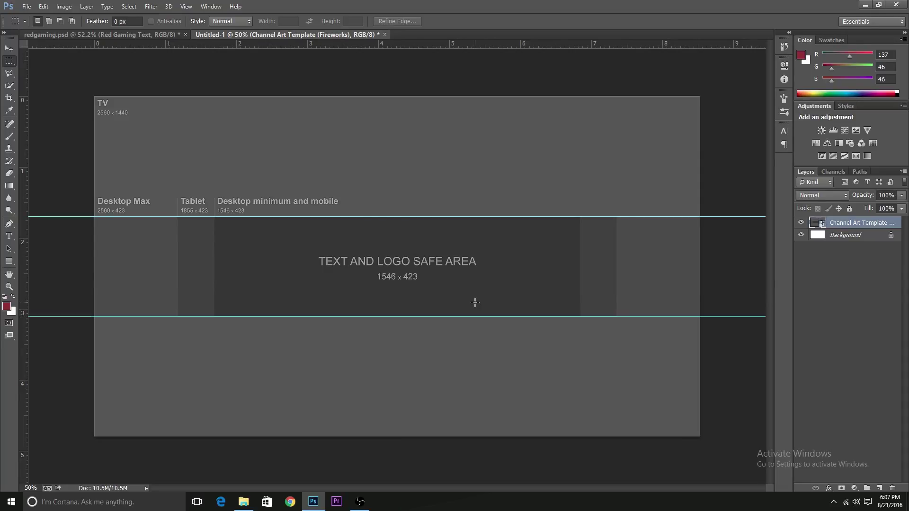
{"action": "left_click", "coordinate": [801, 223]}
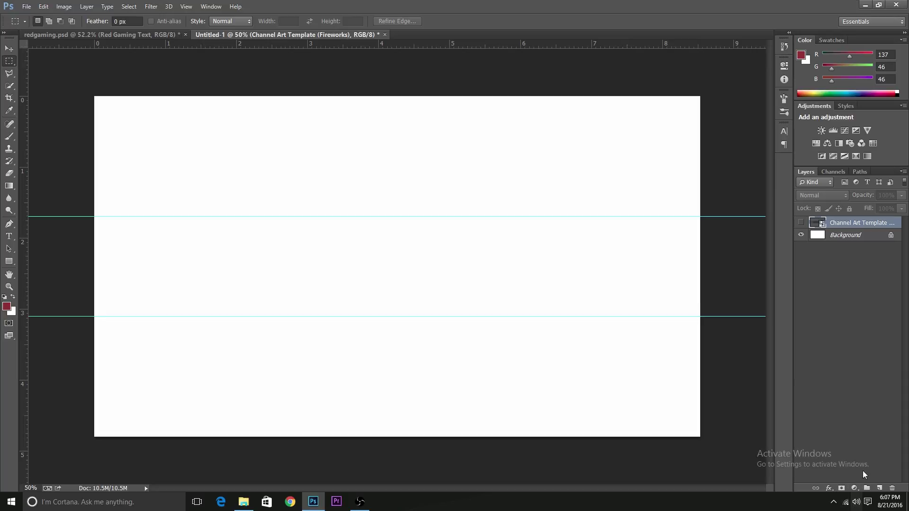
Step: Add a new white-filled layer and unlock the Background layer
{"action": "left_click", "coordinate": [878, 488]}
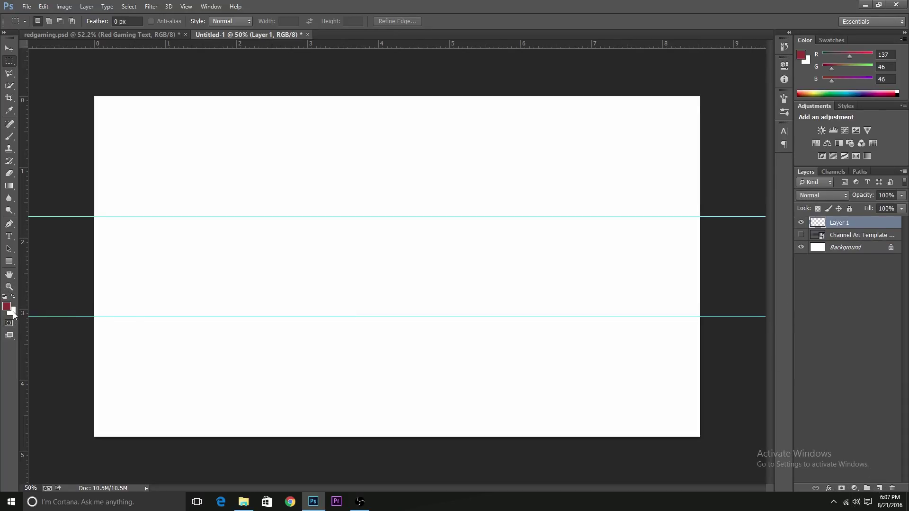
{"action": "key", "text": "ctrl+BackSpace"}
{"action": "left_click_drag", "start_coordinate": [888, 490], "coordinate": [889, 490]}
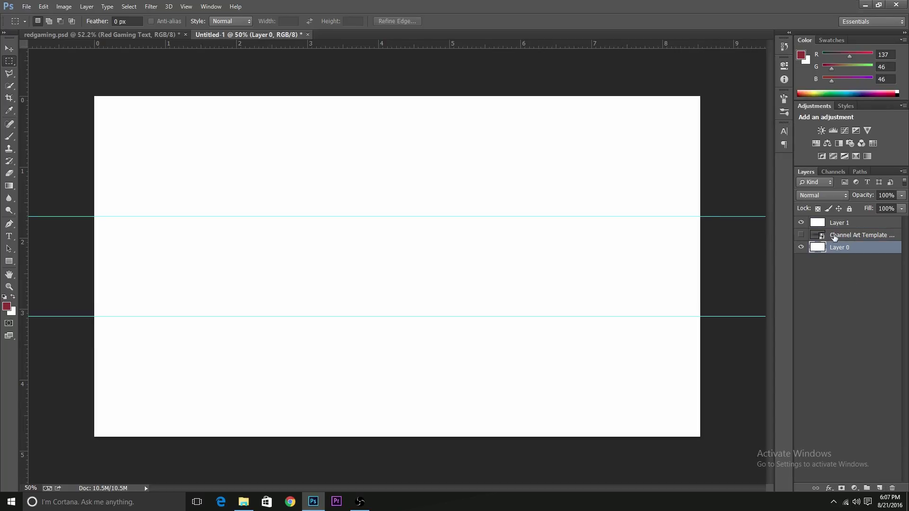
Step: Give Layer 0 a dark red Color Overlay
{"action": "double_click", "coordinate": [874, 255]}
{"action": "left_click", "coordinate": [553, 164]}
{"action": "left_click", "coordinate": [742, 86]}
{"action": "mouse_move", "coordinate": [700, 144]}
{"action": "left_mouse_down"}
{"action": "mouse_move", "coordinate": [676, 152]}
{"action": "mouse_move", "coordinate": [692, 151]}
{"action": "left_mouse_up"}
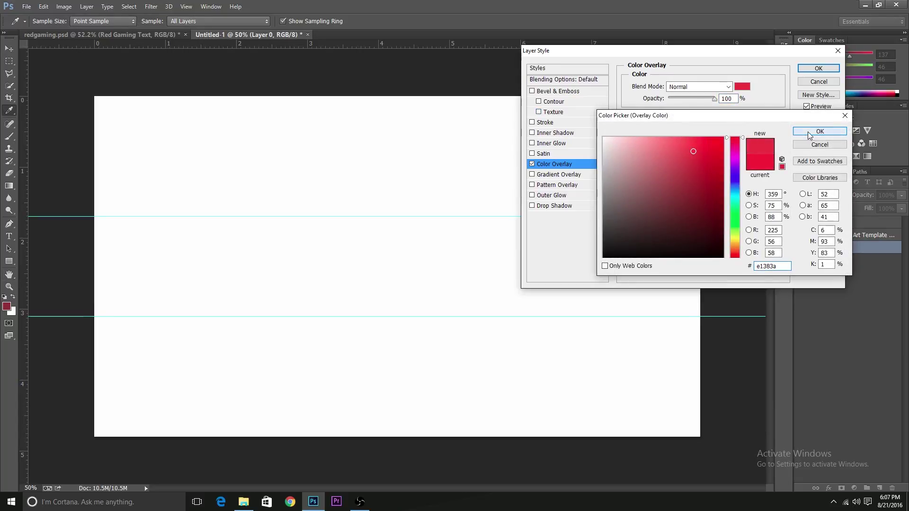
{"action": "left_click", "coordinate": [826, 132]}
{"action": "left_click", "coordinate": [818, 68]}
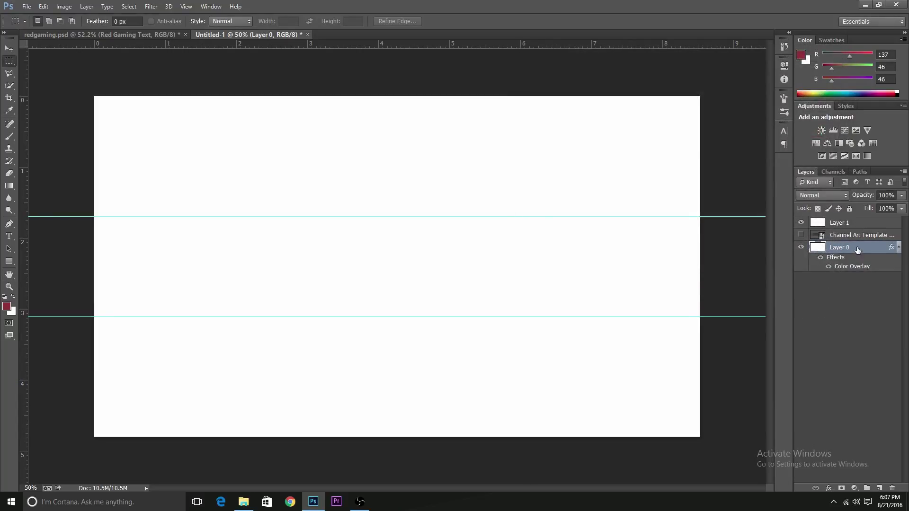
Step: Give Layer 1 a slightly brighter red Color Overlay
{"action": "double_click", "coordinate": [870, 223]}
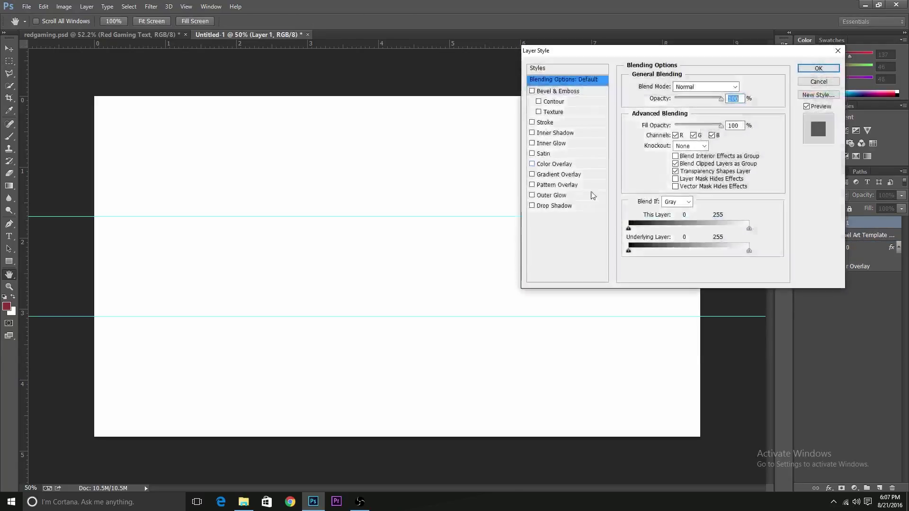
{"action": "left_click", "coordinate": [532, 164]}
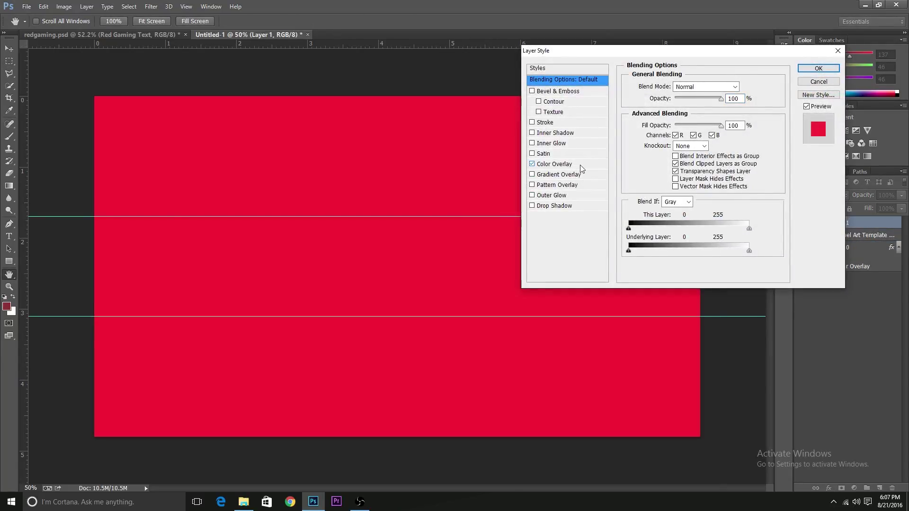
{"action": "left_click", "coordinate": [582, 167]}
{"action": "left_click", "coordinate": [742, 86]}
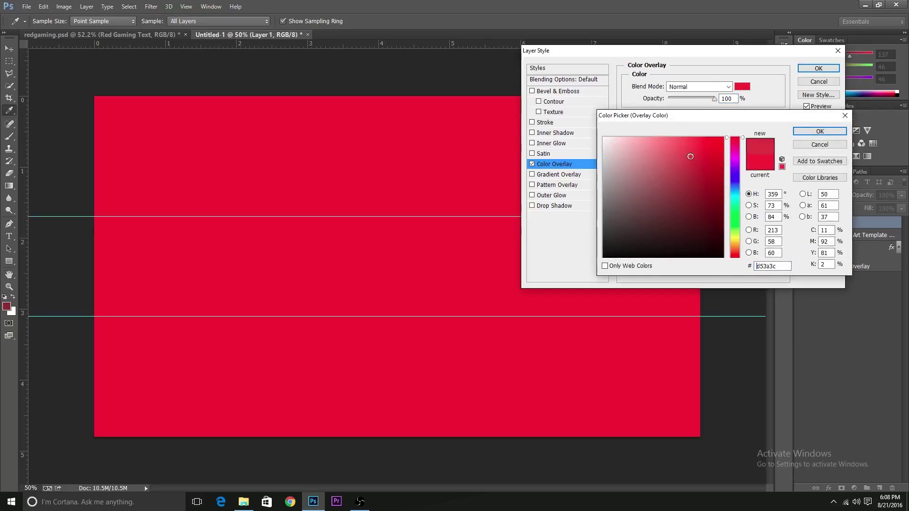
{"action": "left_click_drag", "start_coordinate": [690, 157], "coordinate": [690, 149]}
{"action": "left_click", "coordinate": [819, 131]}
{"action": "left_click", "coordinate": [818, 69]}
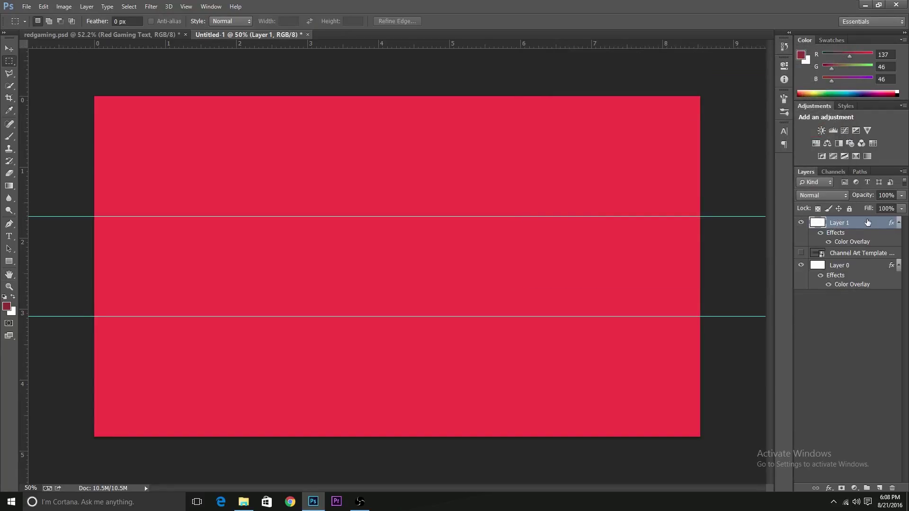
Step: Scale Layer 1 so it fills only the band between the two guides
{"action": "key", "text": "ctrl+t"}
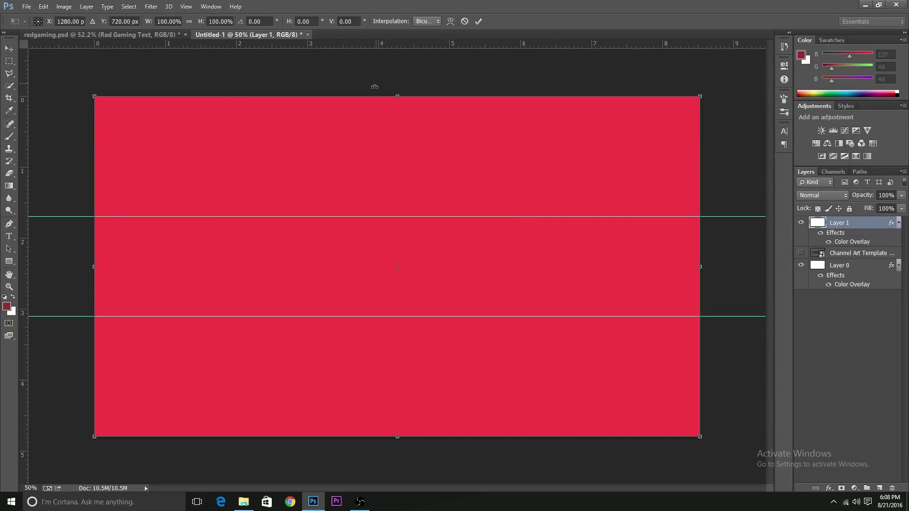
{"action": "left_click_drag", "start_coordinate": [398, 93], "coordinate": [397, 216]}
{"action": "left_click_drag", "start_coordinate": [400, 437], "coordinate": [405, 321]}
{"action": "key", "text": "Return"}
{"action": "key", "text": "m"}
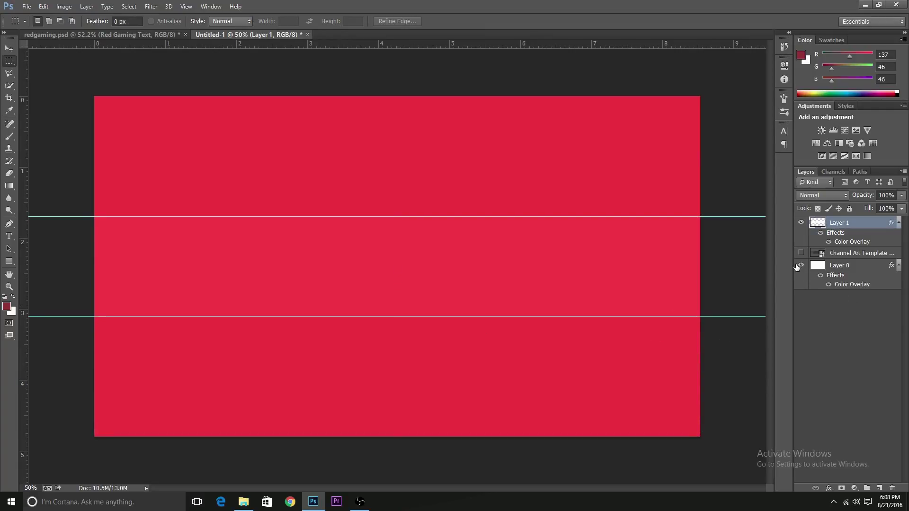
{"action": "left_click", "coordinate": [800, 265]}
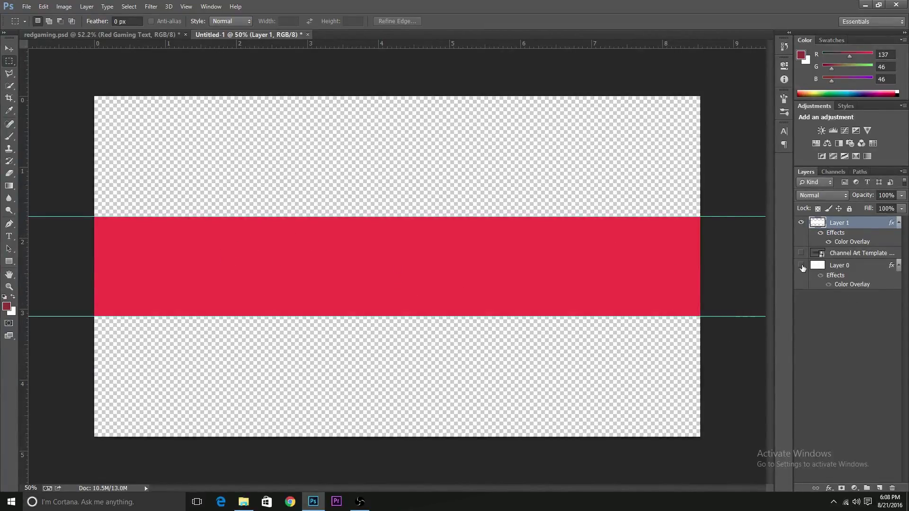
{"action": "left_click", "coordinate": [800, 265]}
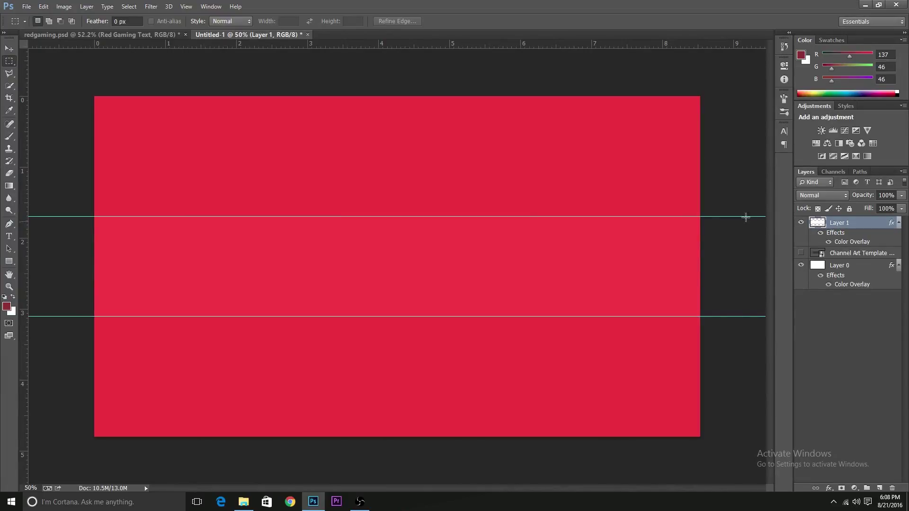
Step: Draw a closed triangular pen path from the upper guide's right end across the band
{"action": "left_click", "coordinate": [898, 223]}
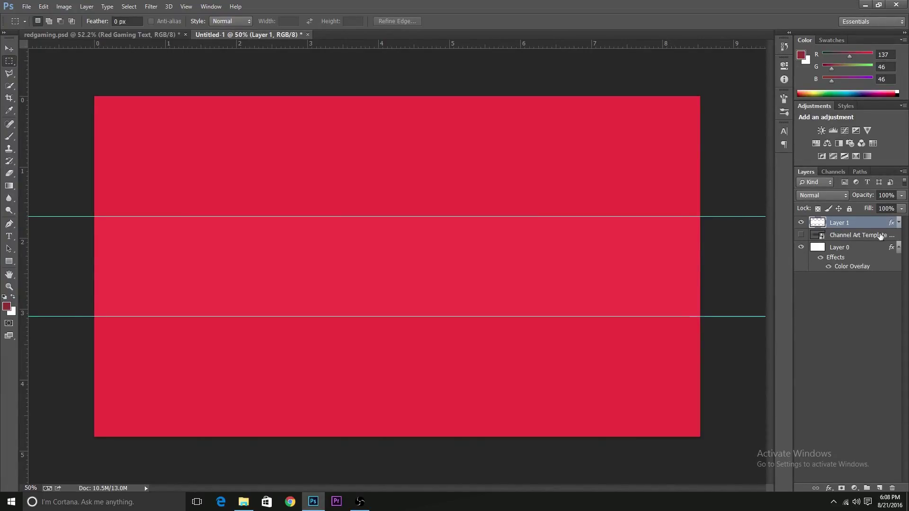
{"action": "left_click", "coordinate": [897, 247]}
{"action": "left_click", "coordinate": [9, 223]}
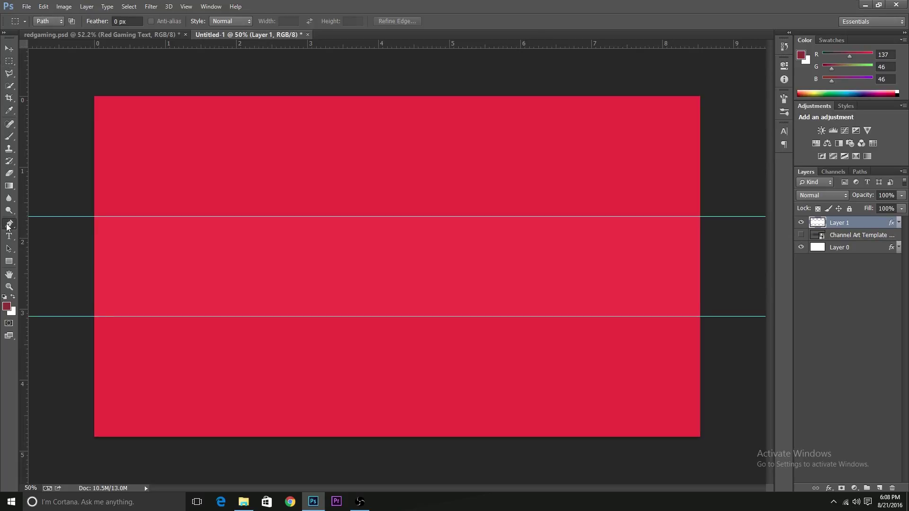
{"action": "left_click", "coordinate": [705, 217]}
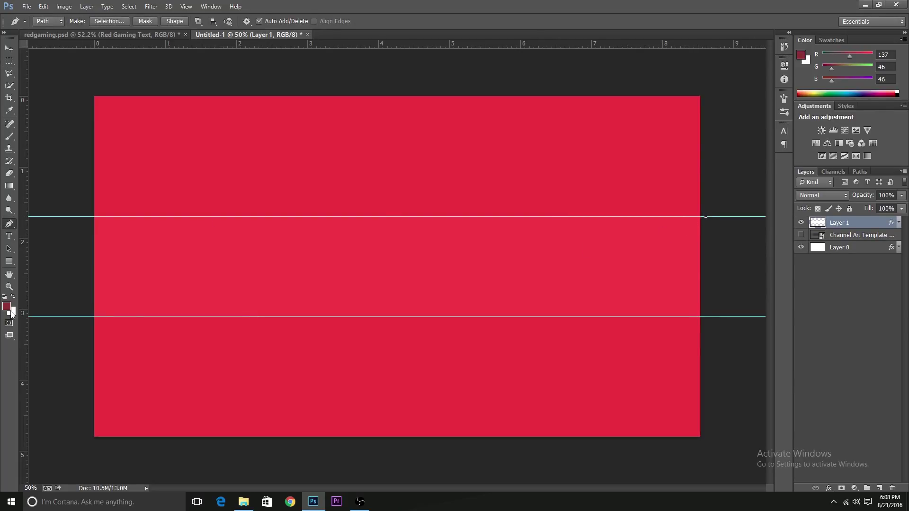
{"action": "left_click", "coordinate": [88, 286]}
{"action": "left_click", "coordinate": [705, 287]}
{"action": "left_click", "coordinate": [705, 217]}
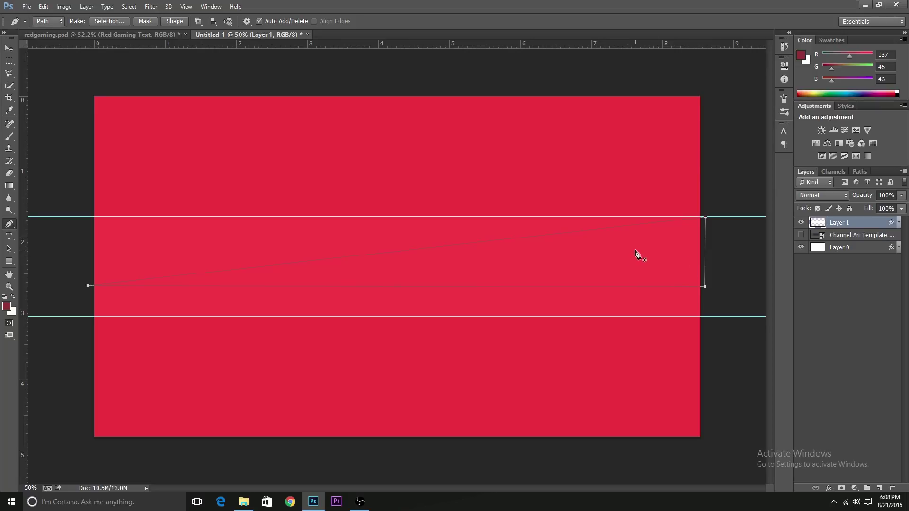
Step: Turn the triangle path into a selection and fill it white on a new layer
{"action": "right_click", "coordinate": [637, 254]}
{"action": "left_click", "coordinate": [669, 295]}
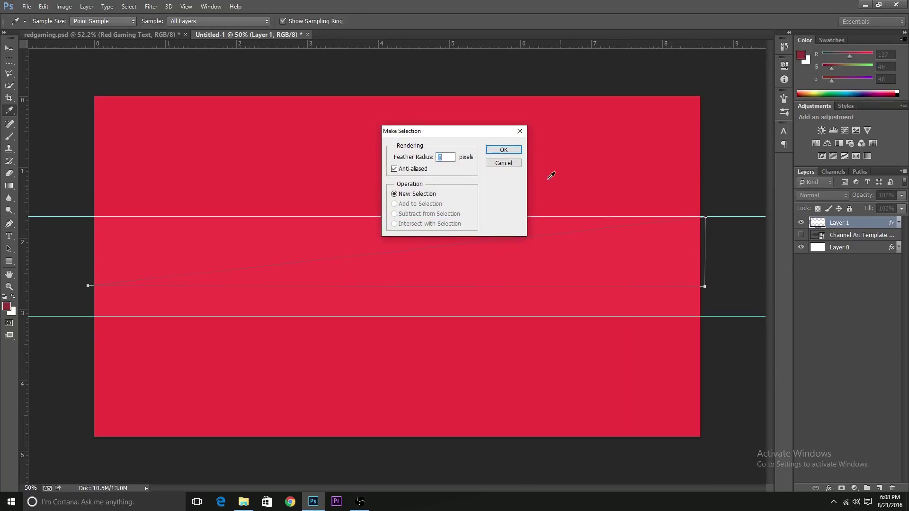
{"action": "left_click", "coordinate": [503, 149]}
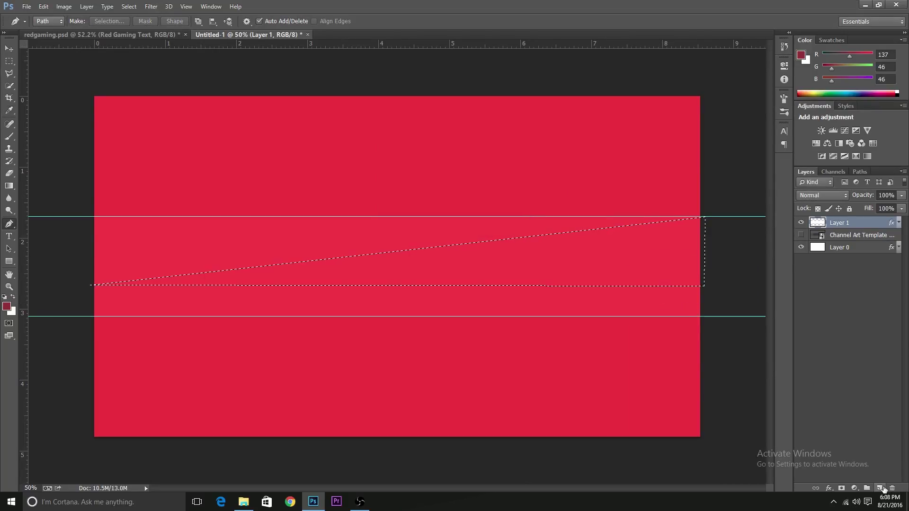
{"action": "left_click", "coordinate": [878, 487]}
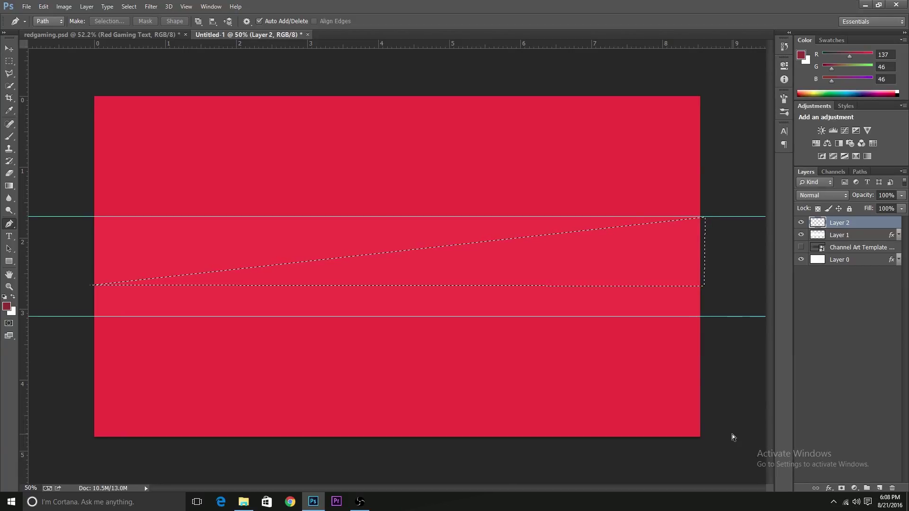
{"action": "key", "text": "ctrl+BackSpace"}
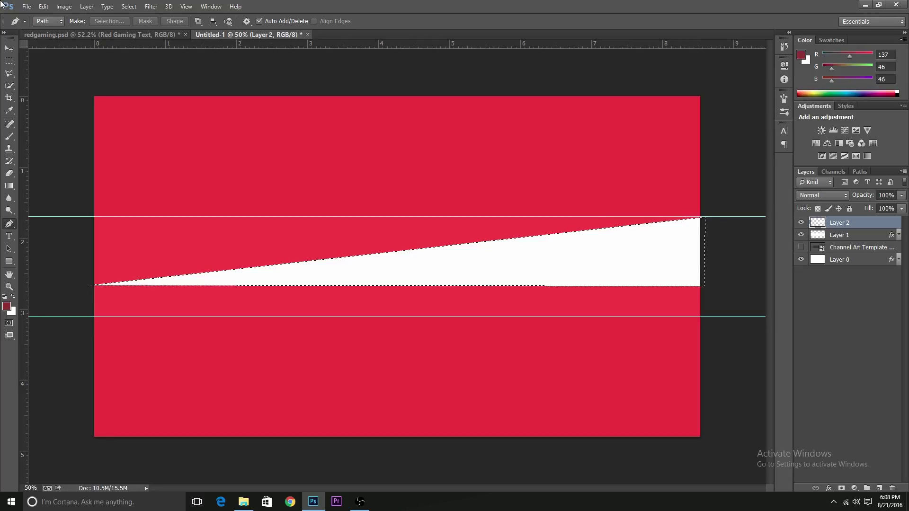
Step: Draw a thin rectangle strip along the lower guide, filled with white sampled from the wedge
{"action": "left_click", "coordinate": [9, 61]}
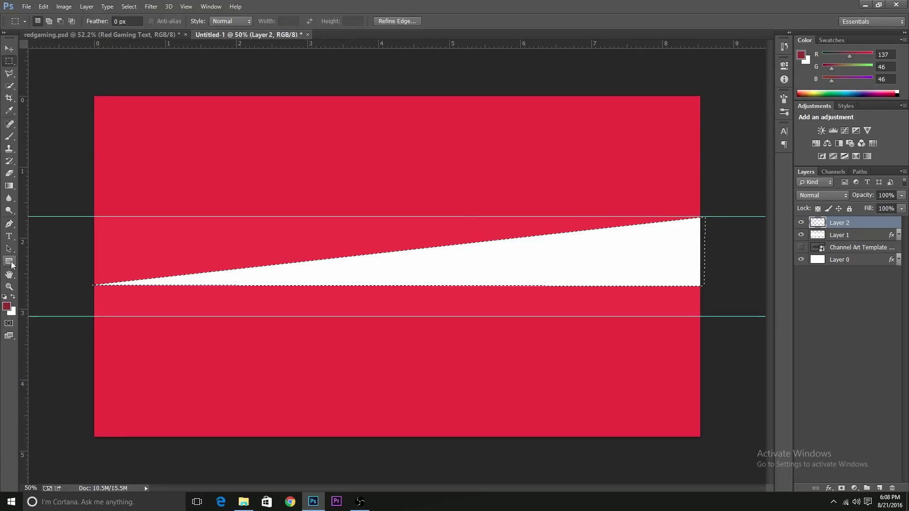
{"action": "left_click", "coordinate": [10, 263]}
{"action": "mouse_move", "coordinate": [86, 301]}
{"action": "left_mouse_down"}
{"action": "mouse_move", "coordinate": [295, 324]}
{"action": "mouse_move", "coordinate": [724, 312]}
{"action": "mouse_move", "coordinate": [705, 316]}
{"action": "left_mouse_up"}
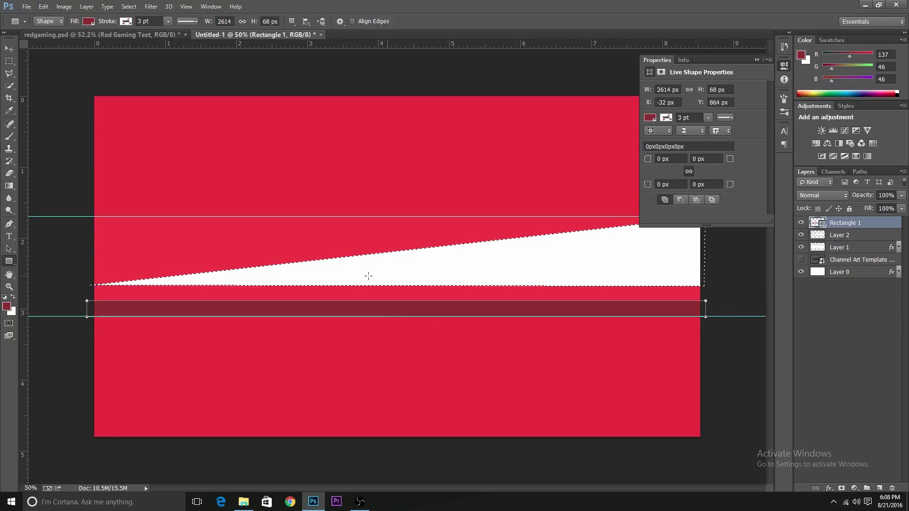
{"action": "left_click", "coordinate": [757, 59]}
{"action": "double_click", "coordinate": [817, 222]}
{"action": "left_click", "coordinate": [442, 277]}
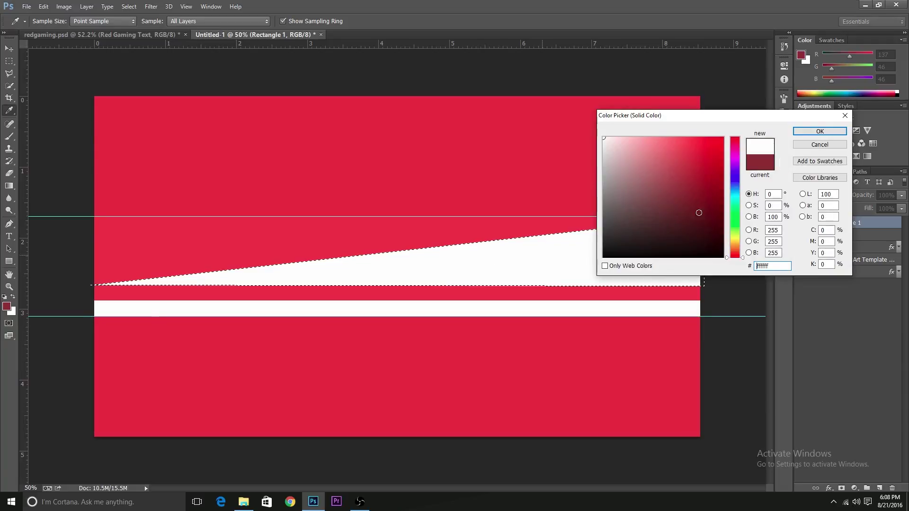
{"action": "left_click", "coordinate": [819, 131]}
Step: Type RED GAMING in black Franchise, shift it right over the wedge, and size it to 45 pt
{"action": "key", "text": "ctrl+d"}
{"action": "key", "text": "m"}
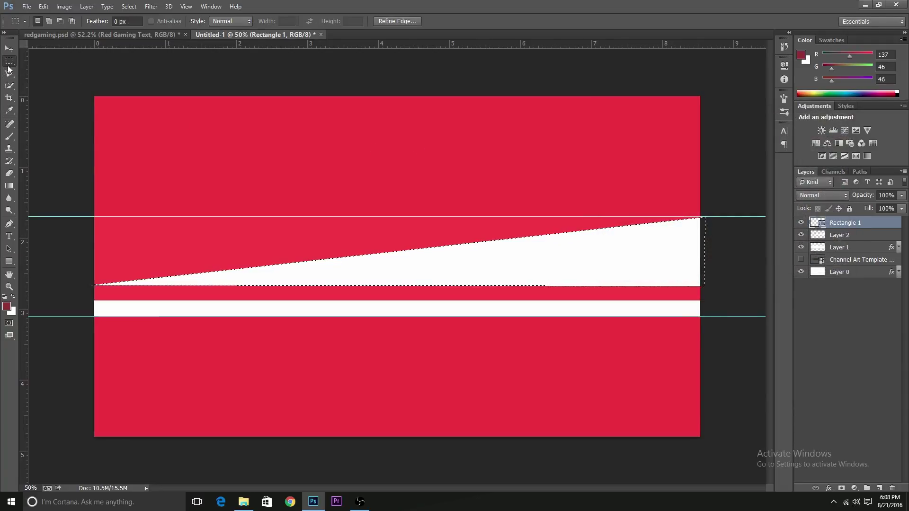
{"action": "left_click", "coordinate": [8, 235]}
{"action": "left_click", "coordinate": [328, 263]}
{"action": "type", "text": "RED GAMING"}
{"action": "key", "text": "ctrl+a"}
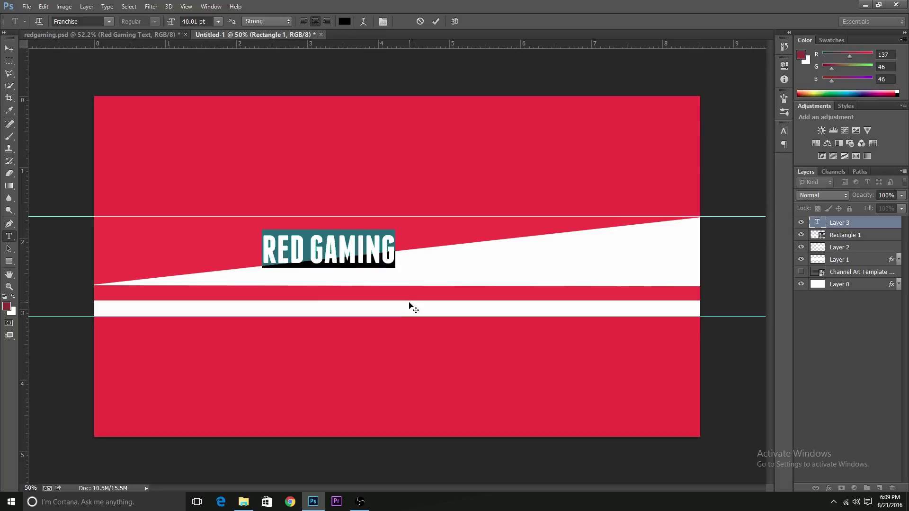
{"action": "type", "text": "RED GAMI"}
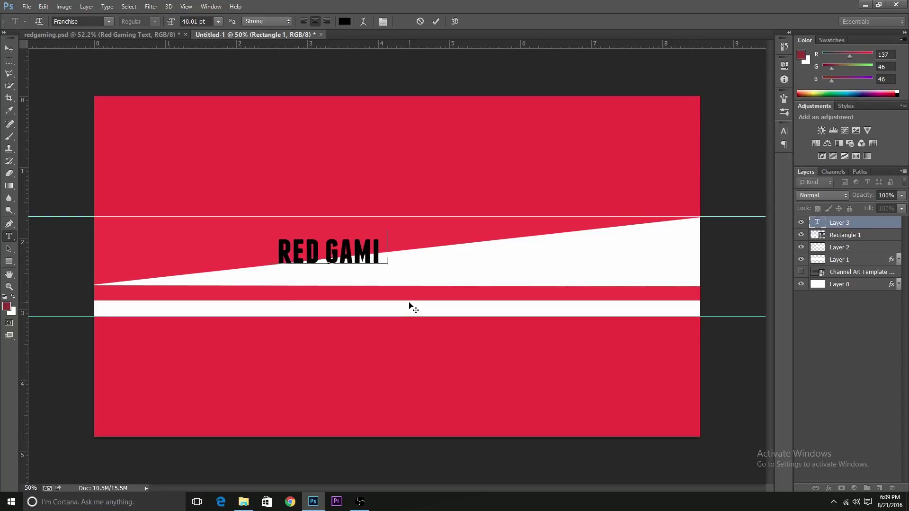
{"action": "type", "text": "NG"}
{"action": "key", "text": "ctrl+a"}
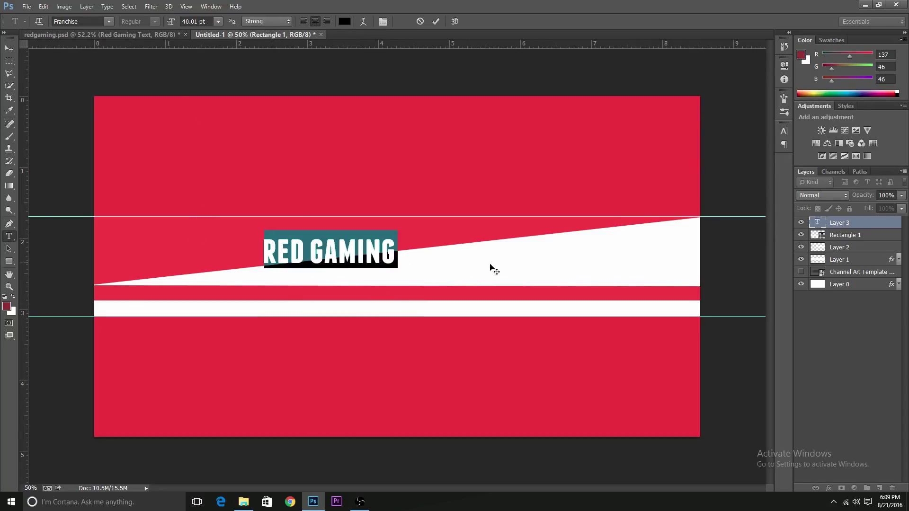
{"action": "left_click_drag", "start_coordinate": [502, 266], "coordinate": [520, 264]}
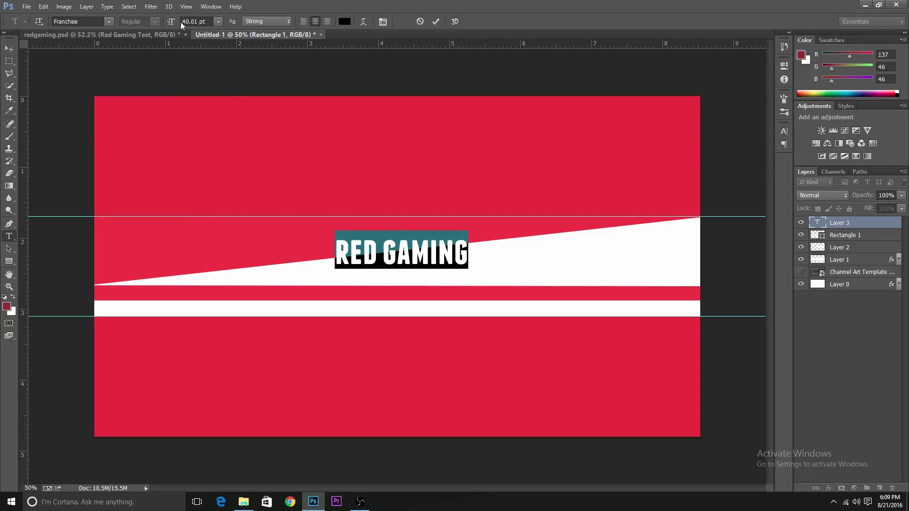
{"action": "left_click_drag", "start_coordinate": [180, 22], "coordinate": [517, 228]}
{"action": "key", "text": "ctrl+Return"}
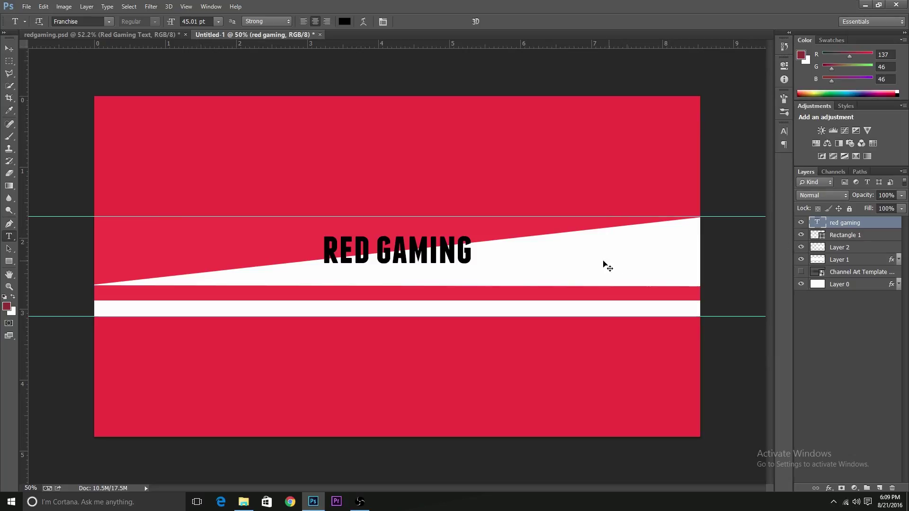
Step: Load the title's letters as a selection and expand it by 10 px
{"action": "left_click", "coordinate": [818, 223], "text": "ctrl"}
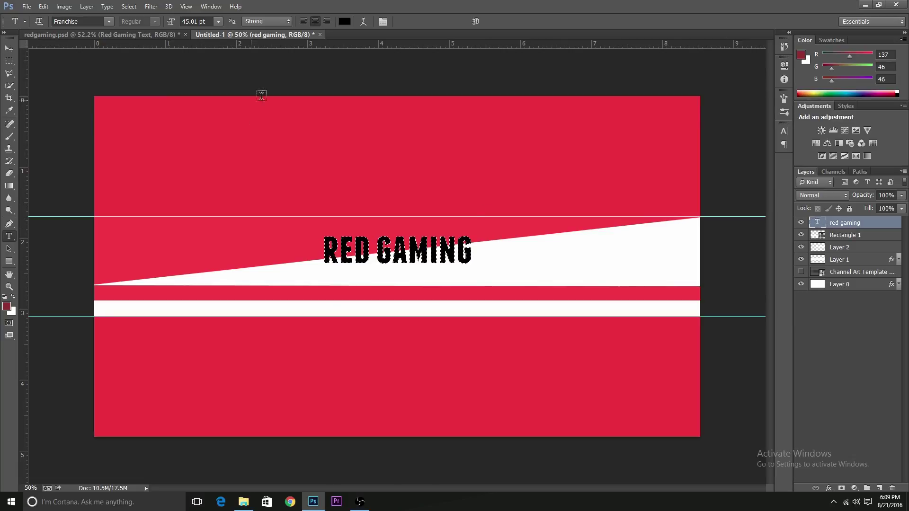
{"action": "left_click", "coordinate": [129, 6]}
{"action": "mouse_move", "coordinate": [146, 120]}
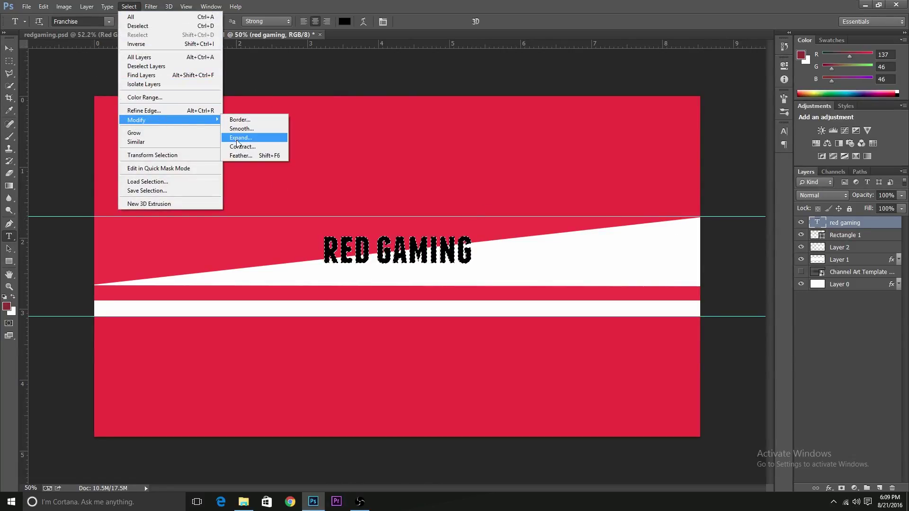
{"action": "left_click", "coordinate": [241, 138]}
{"action": "left_click", "coordinate": [489, 169]}
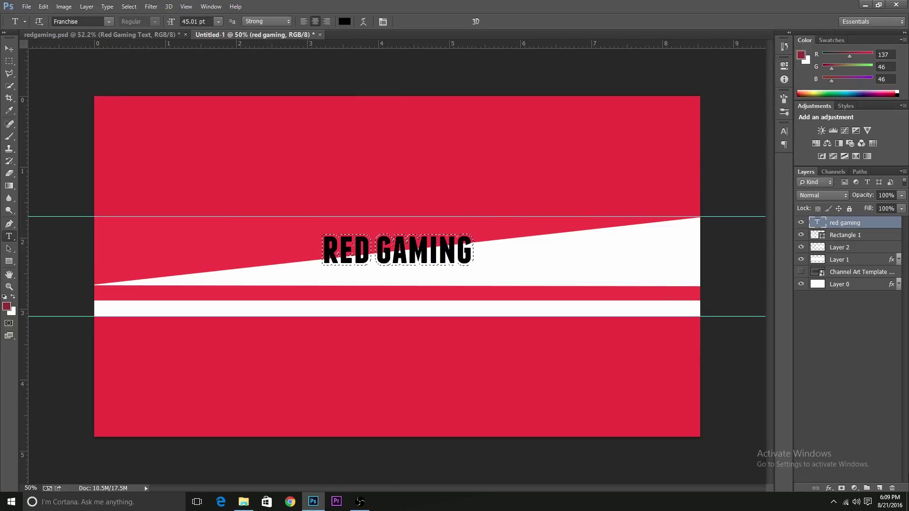
Step: Fill the expanded selection white on a new layer beneath the title
{"action": "left_click", "coordinate": [879, 488]}
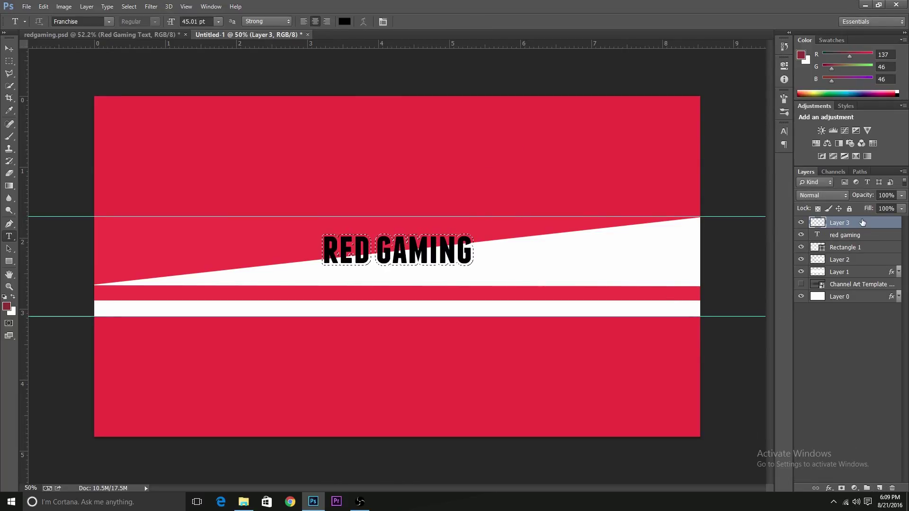
{"action": "left_click_drag", "start_coordinate": [861, 222], "coordinate": [858, 241]}
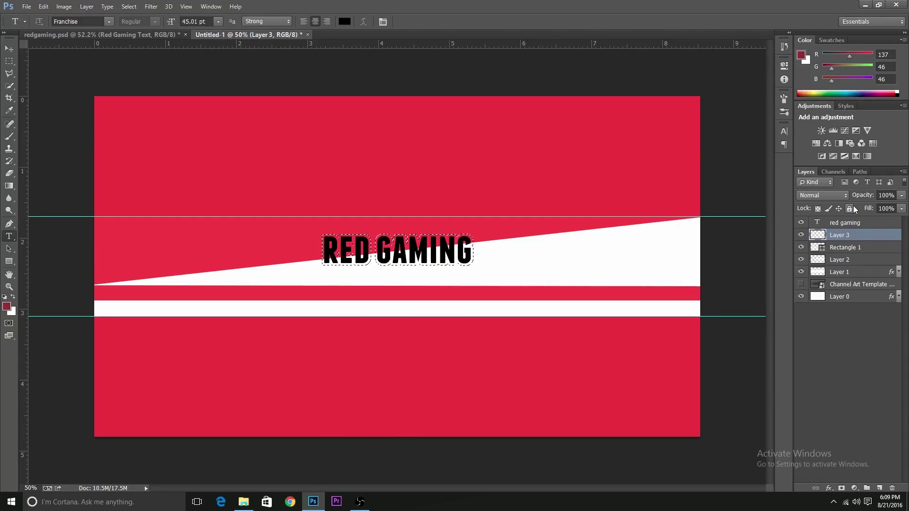
{"action": "key", "text": "ctrl+BackSpace"}
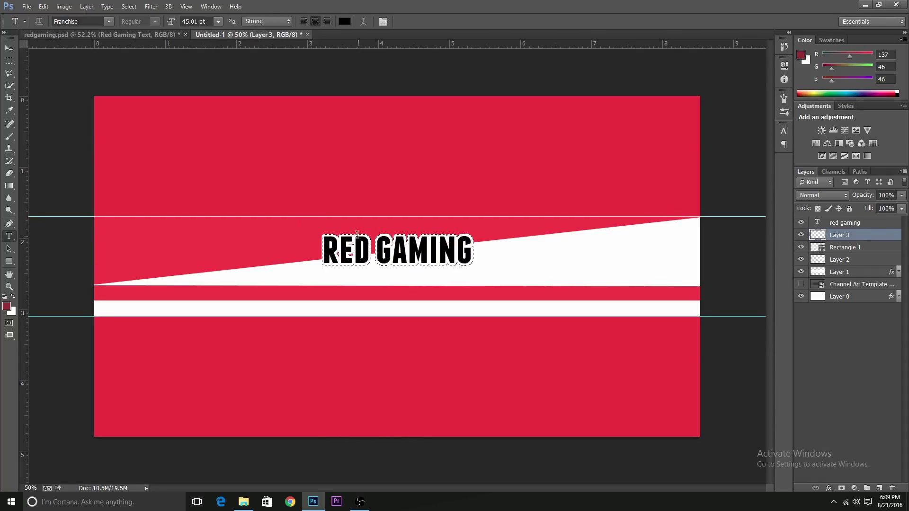
{"action": "left_click", "coordinate": [9, 61]}
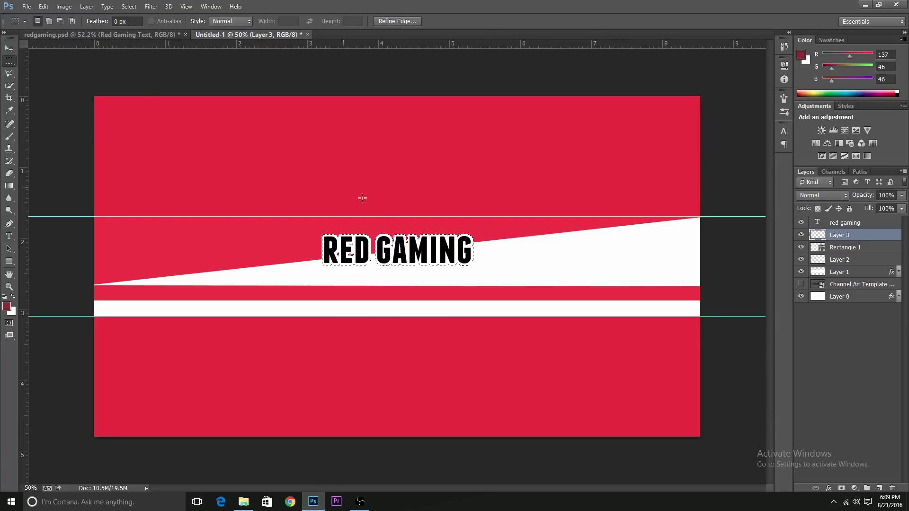
{"action": "key", "text": "ctrl+d"}
Step: Rename the layer 'Red gaming stroke' and set its fill to 0%
{"action": "double_click", "coordinate": [848, 236]}
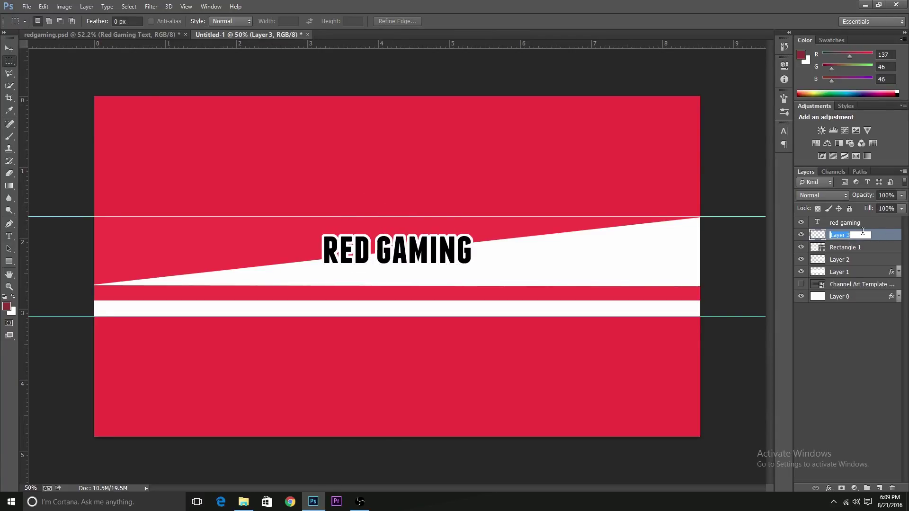
{"action": "type", "text": "Red gaming stroke"}
{"action": "key", "text": "Return"}
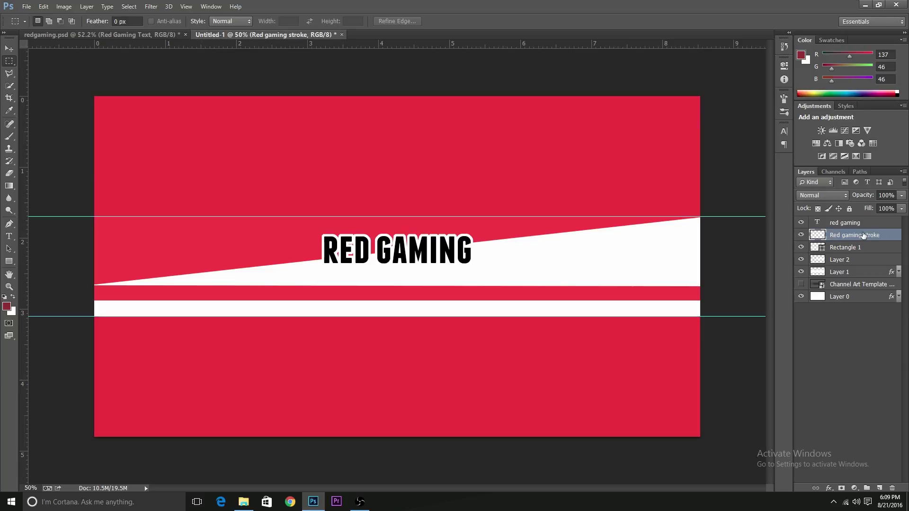
{"action": "left_click_drag", "start_coordinate": [869, 210], "coordinate": [801, 215]}
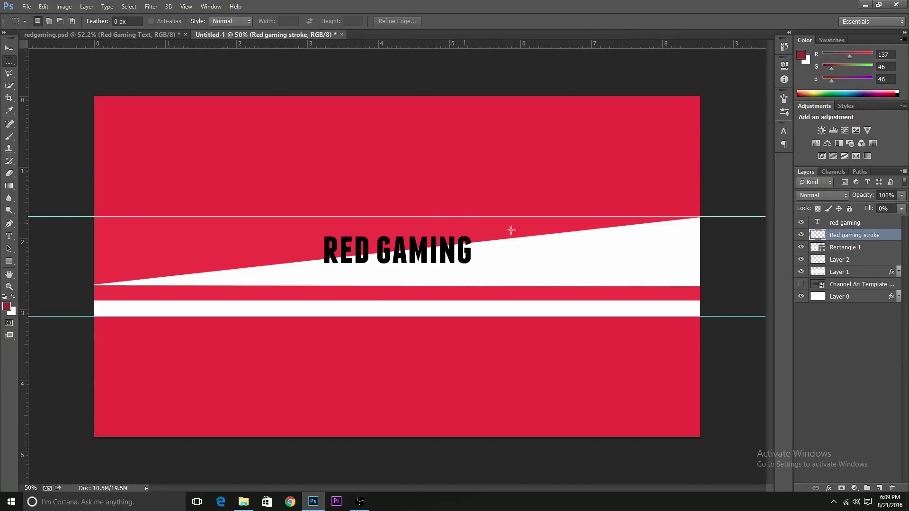
Step: Add a 9 px white (ffffff) Stroke to the Red gaming stroke layer
{"action": "double_click", "coordinate": [886, 239]}
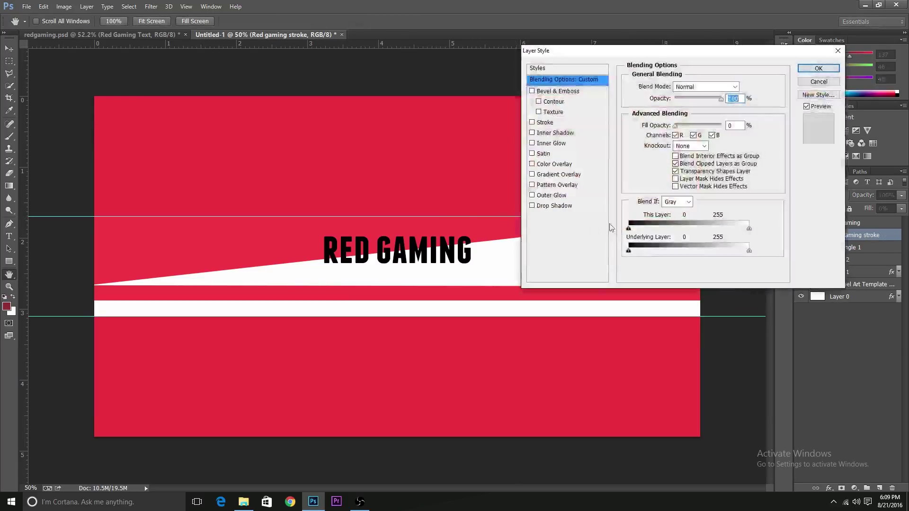
{"action": "left_click", "coordinate": [531, 122]}
{"action": "left_click", "coordinate": [545, 123]}
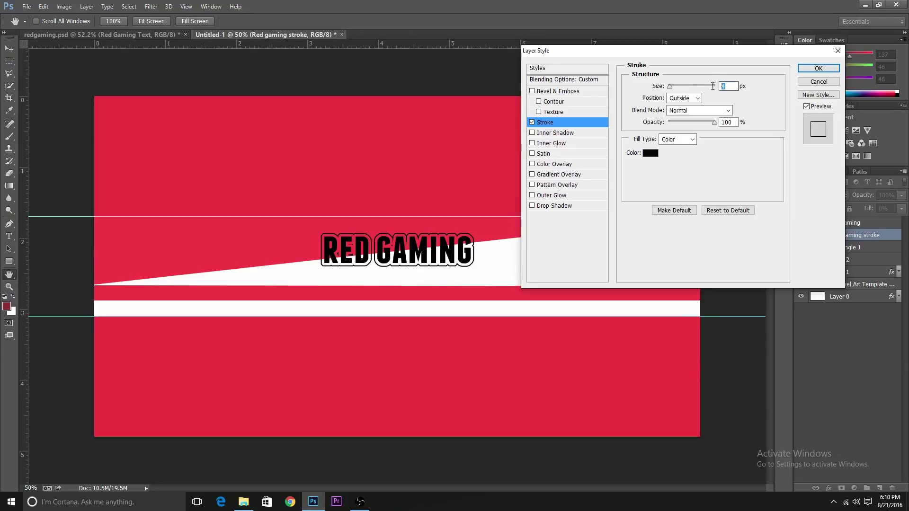
{"action": "type", "text": "9"}
{"action": "left_click", "coordinate": [651, 153]}
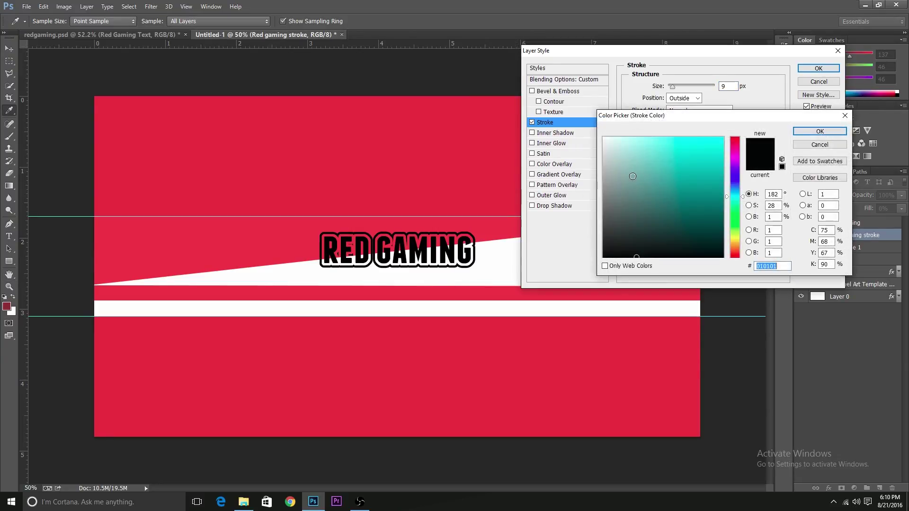
{"action": "type", "text": "ffffff"}
{"action": "left_click", "coordinate": [814, 132]}
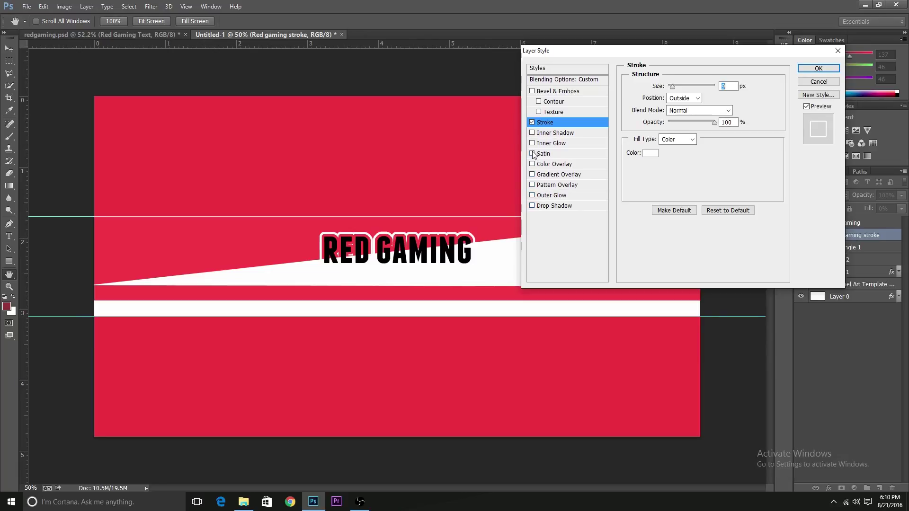
Step: Add a wide red Inner Glow in Normal mode at 100% opacity
{"action": "left_click", "coordinate": [577, 141]}
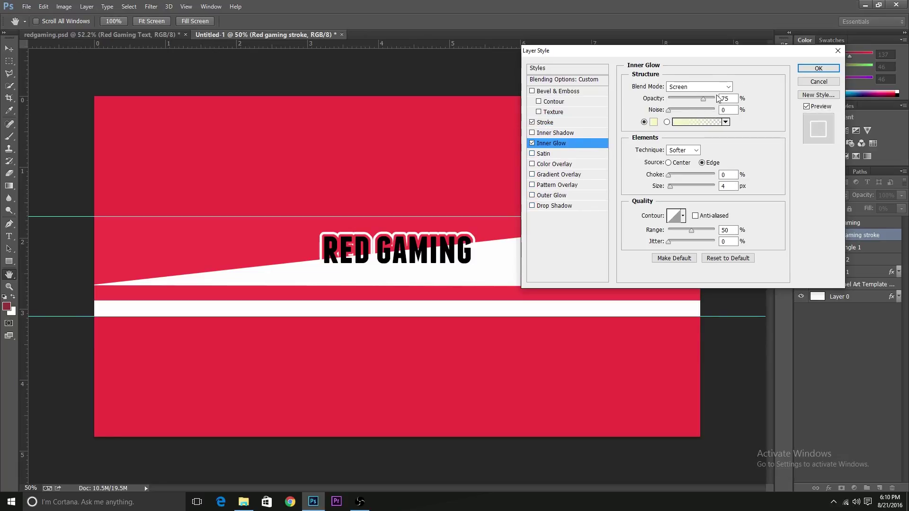
{"action": "left_click", "coordinate": [654, 122]}
{"action": "left_click", "coordinate": [298, 166]}
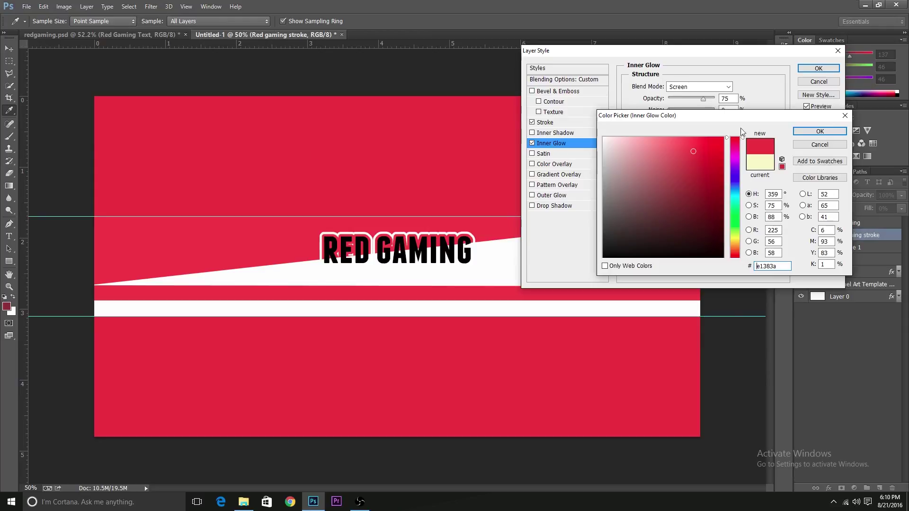
{"action": "left_click", "coordinate": [805, 133]}
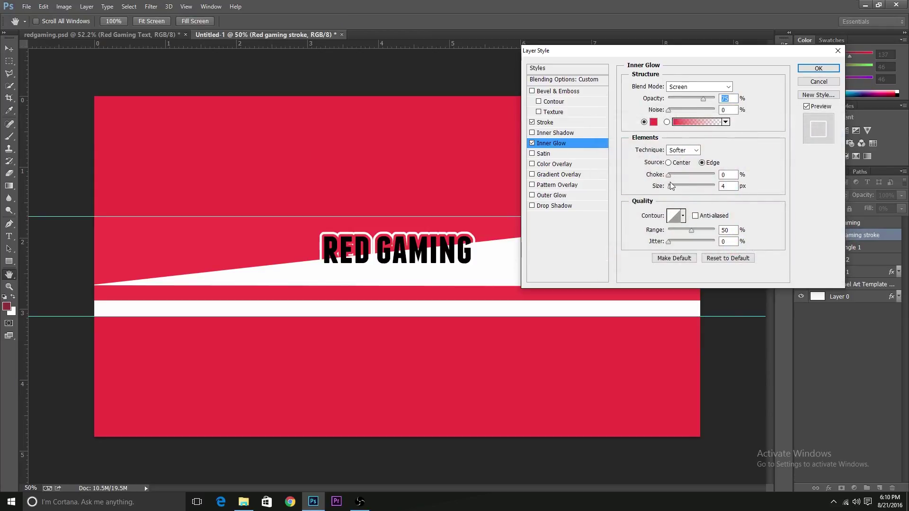
{"action": "left_click_drag", "start_coordinate": [669, 185], "coordinate": [709, 185]}
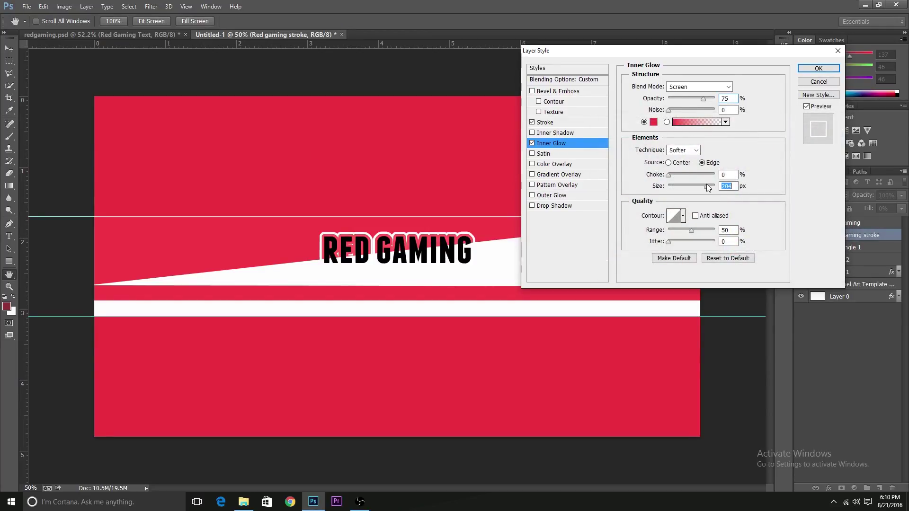
{"action": "left_click", "coordinate": [702, 87]}
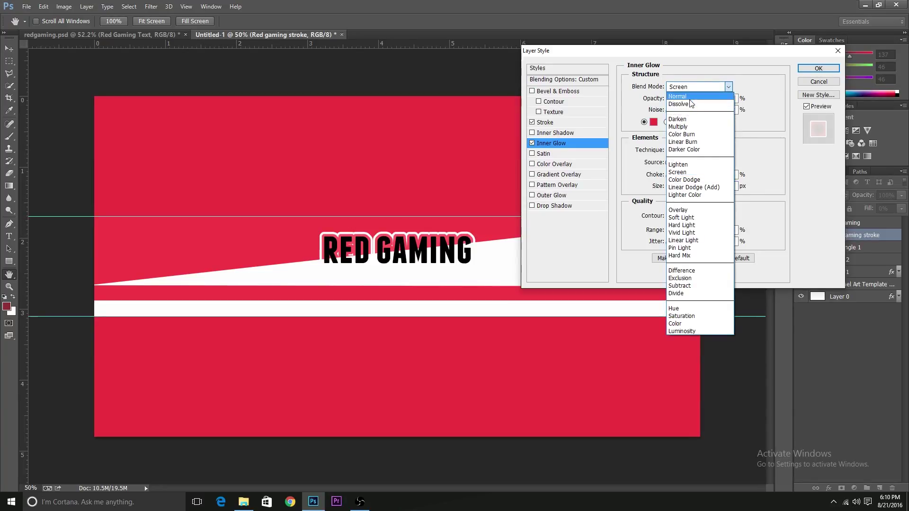
{"action": "left_click", "coordinate": [689, 98]}
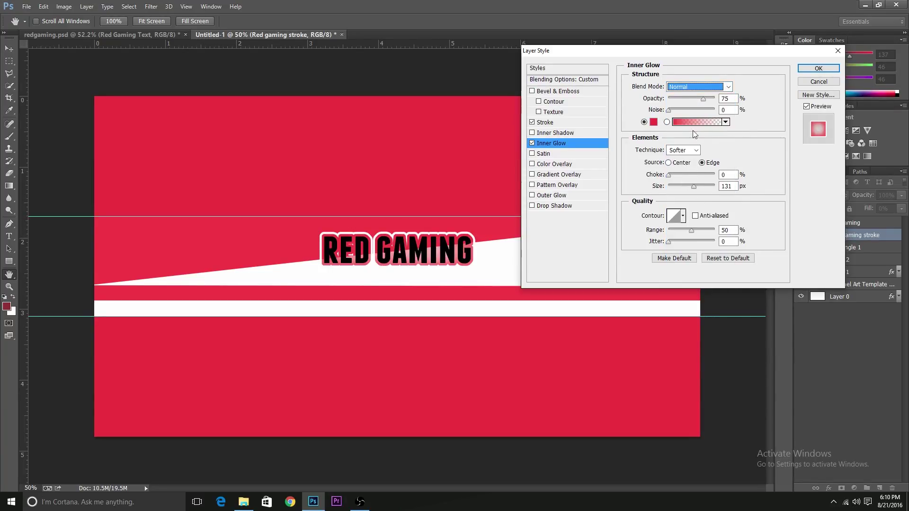
{"action": "left_click_drag", "start_coordinate": [703, 98], "coordinate": [715, 99]}
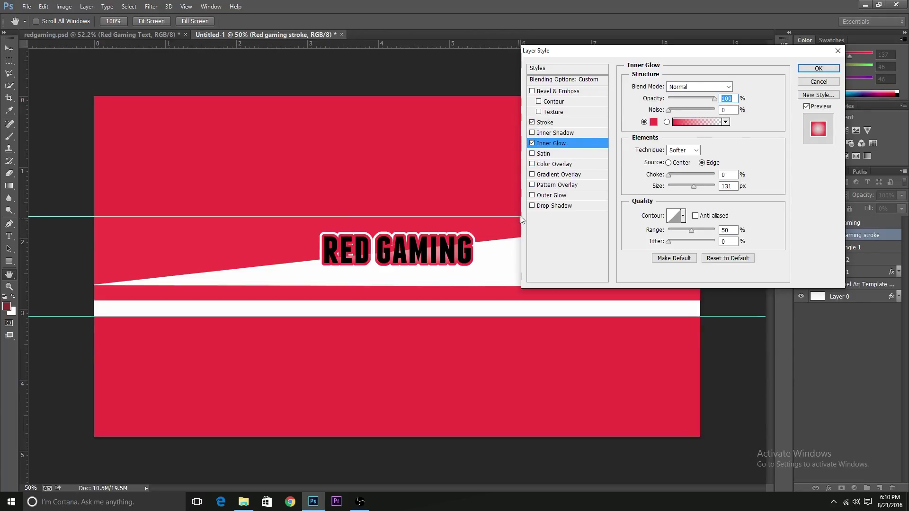
Step: Add a Drop Shadow with size 3 and apply the layer effects
{"action": "left_click", "coordinate": [577, 206]}
{"action": "left_click", "coordinate": [722, 152]}
{"action": "key", "text": "Delete"}
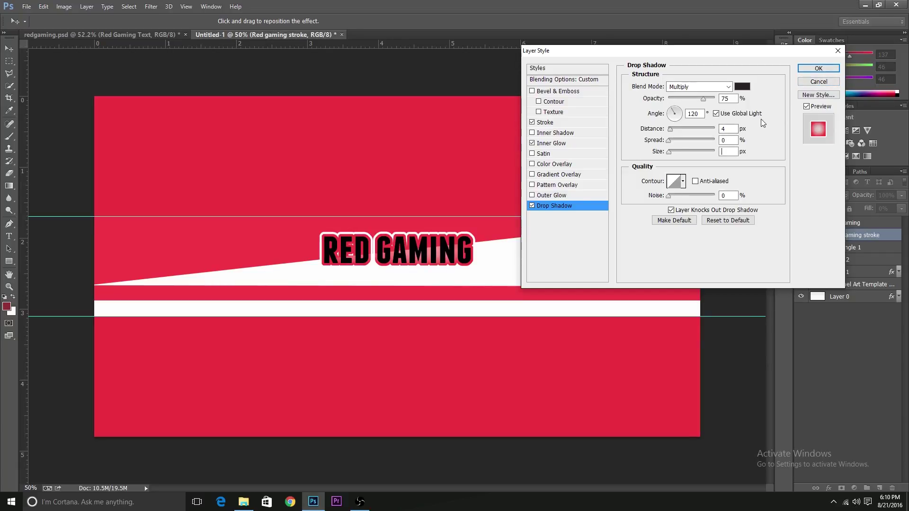
{"action": "type", "text": "3"}
{"action": "left_click", "coordinate": [819, 68]}
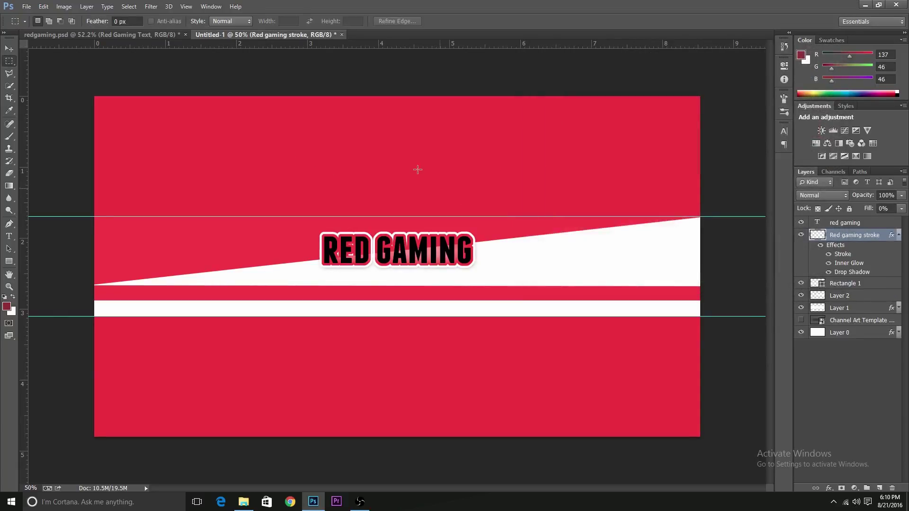
Step: Give the red gaming text a Gradient Overlay with its left stop set to light grey dddddd
{"action": "double_click", "coordinate": [870, 223]}
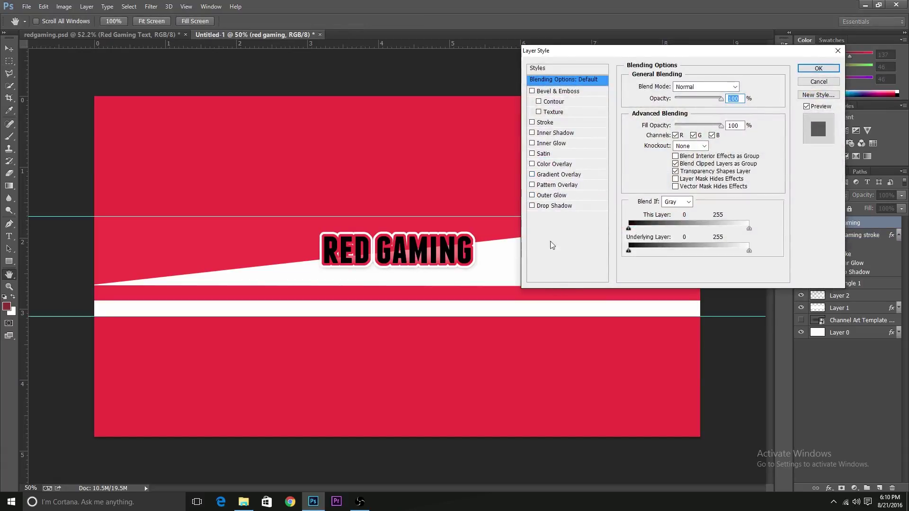
{"action": "left_click", "coordinate": [531, 174]}
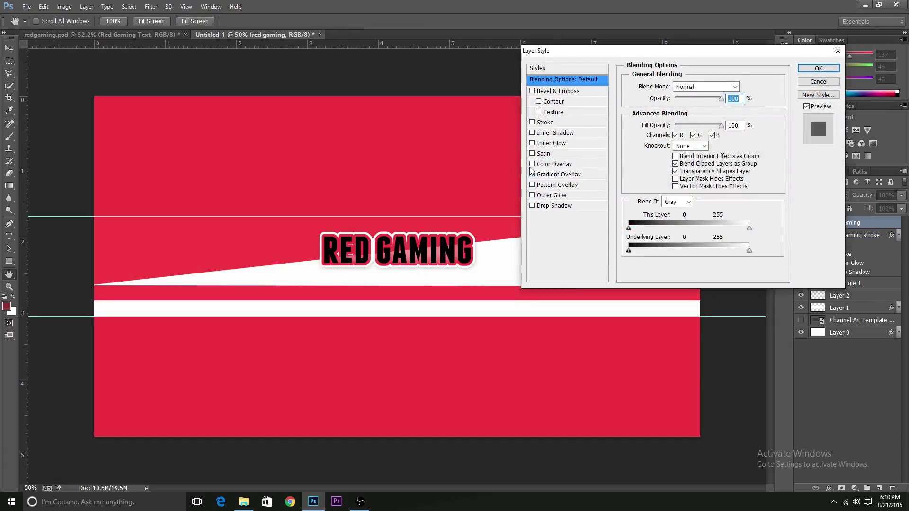
{"action": "left_click", "coordinate": [587, 175]}
{"action": "left_click", "coordinate": [690, 110]}
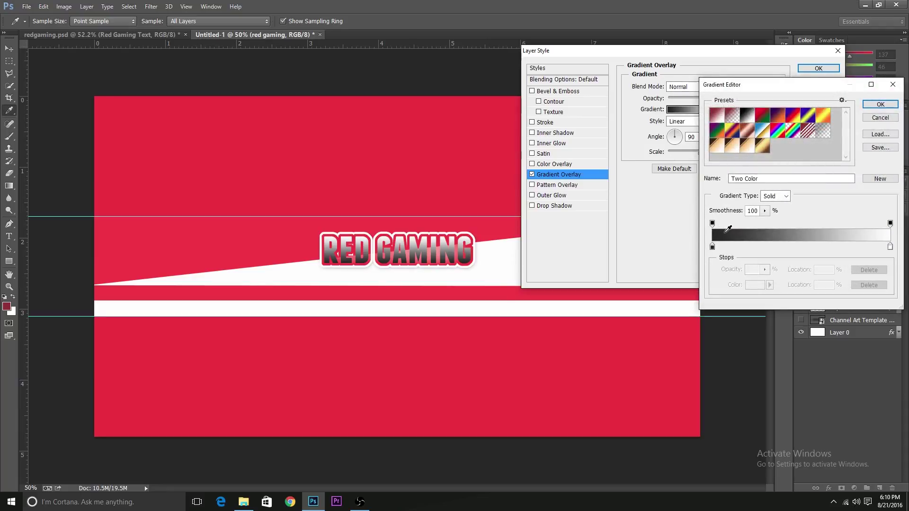
{"action": "left_click", "coordinate": [712, 246]}
{"action": "double_click", "coordinate": [712, 246]}
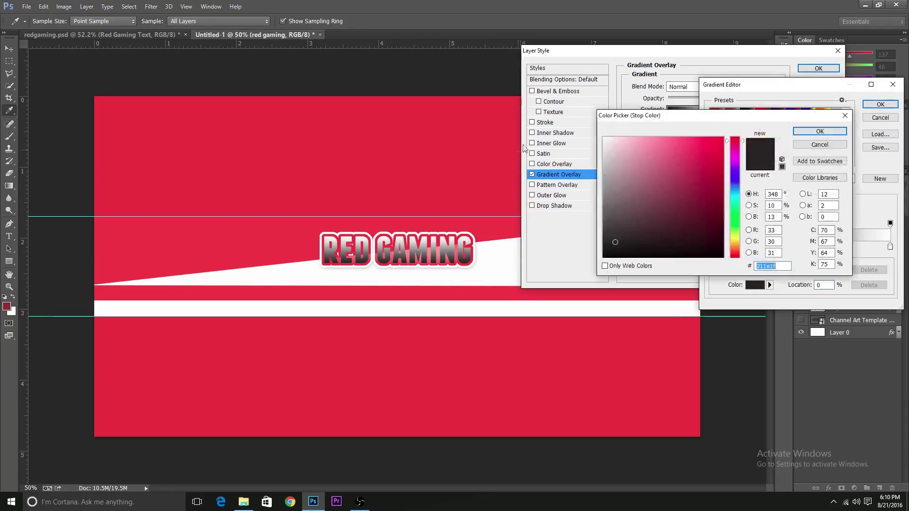
{"action": "mouse_move", "coordinate": [617, 147]}
{"action": "left_mouse_down"}
{"action": "mouse_move", "coordinate": [568, 153]}
{"action": "mouse_move", "coordinate": [568, 117]}
{"action": "left_mouse_up"}
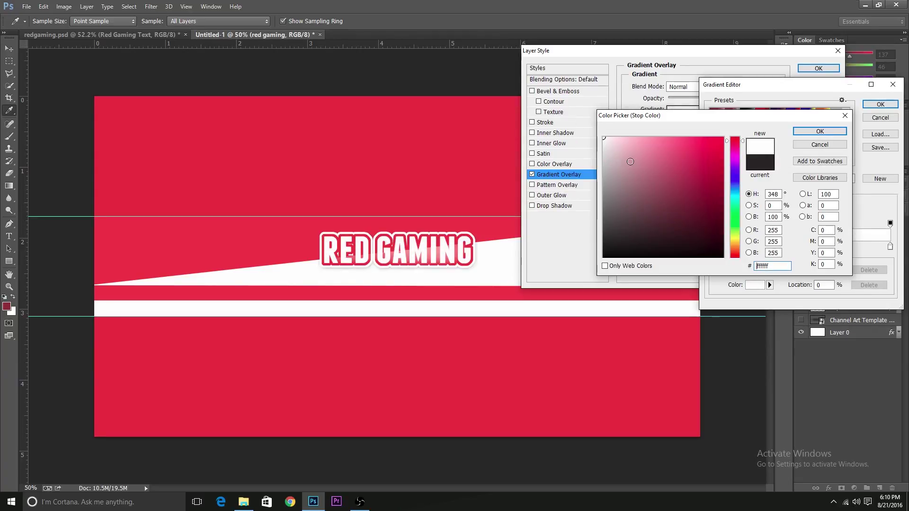
{"action": "left_click_drag", "start_coordinate": [630, 162], "coordinate": [597, 153]}
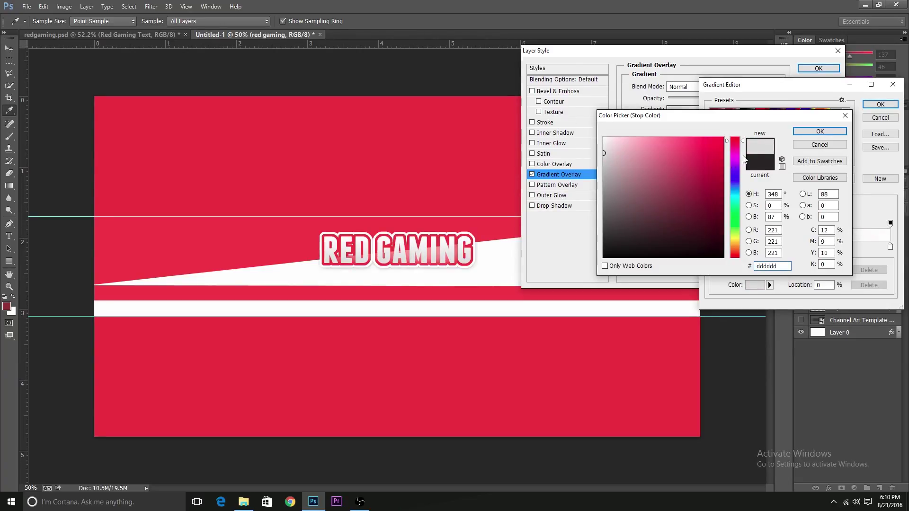
{"action": "left_click", "coordinate": [819, 131]}
{"action": "left_click", "coordinate": [880, 104]}
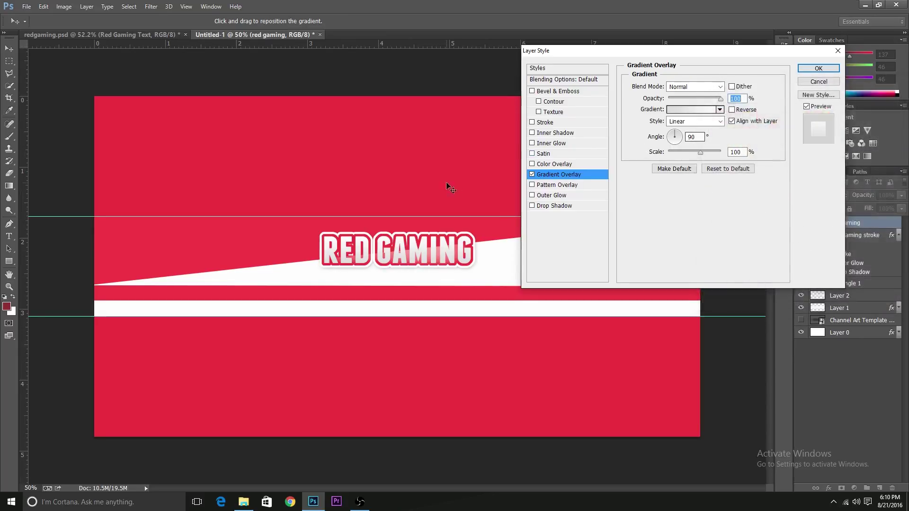
Step: Enable a size-10 Drop Shadow and a black Outer Glow of size 10
{"action": "left_click", "coordinate": [532, 195]}
{"action": "left_click", "coordinate": [556, 205]}
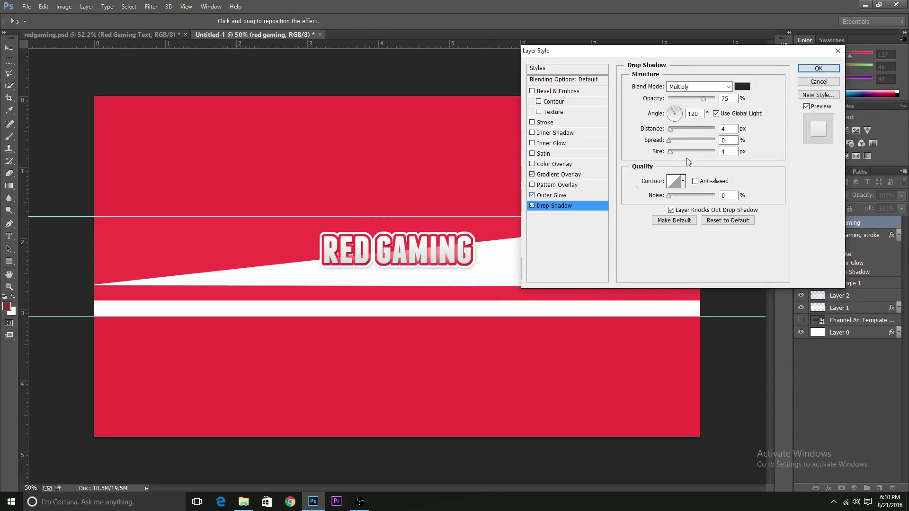
{"action": "left_click_drag", "start_coordinate": [668, 152], "coordinate": [671, 151]}
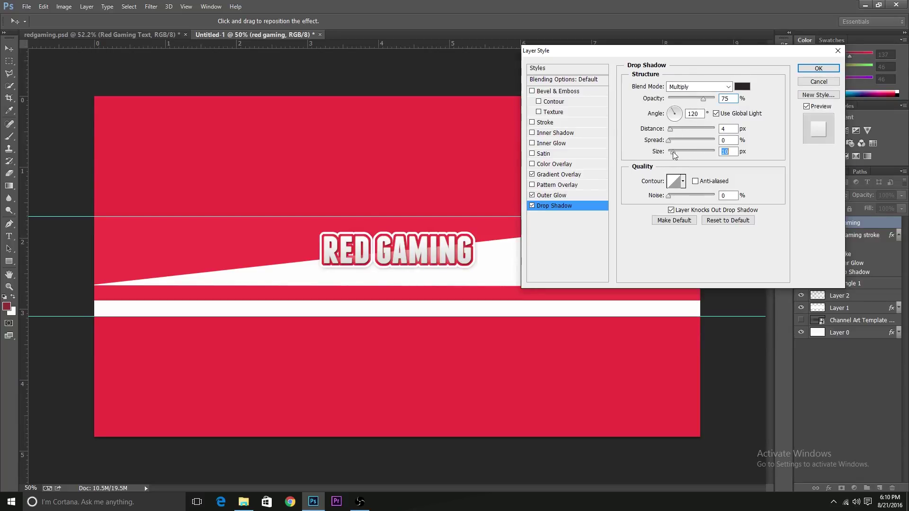
{"action": "left_click", "coordinate": [581, 194]}
{"action": "double_click", "coordinate": [724, 173]}
{"action": "type", "text": "10"}
{"action": "left_click", "coordinate": [654, 122]}
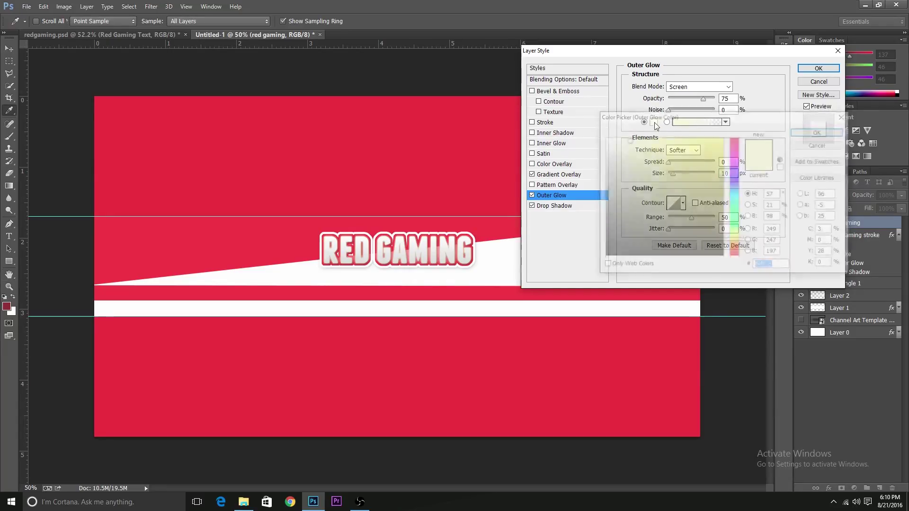
{"action": "left_click", "coordinate": [604, 257]}
{"action": "left_click", "coordinate": [819, 132]}
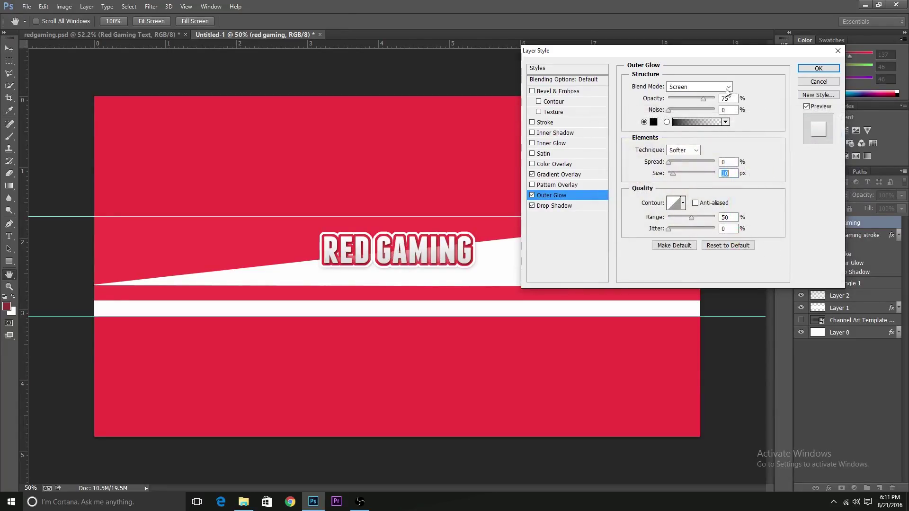
Step: Set the outer glow to Multiply at 52% opacity and apply the effects
{"action": "left_click", "coordinate": [699, 87]}
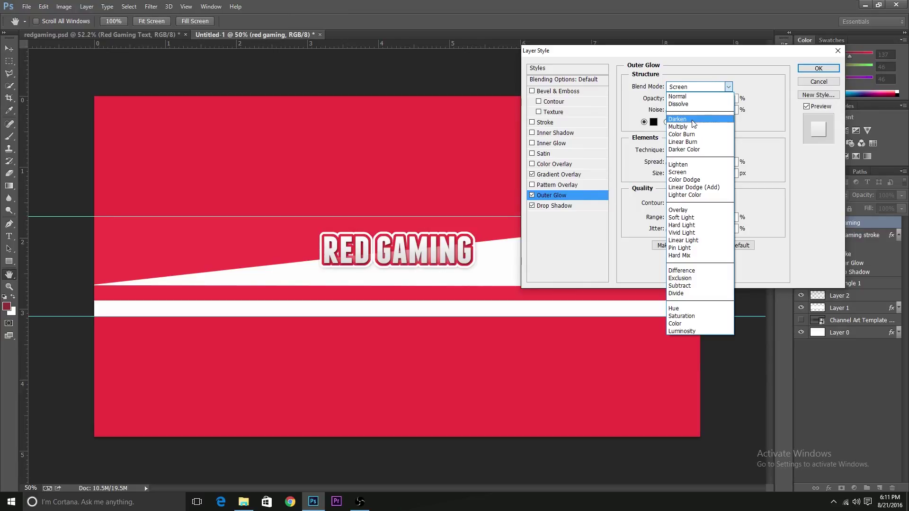
{"action": "left_click", "coordinate": [678, 127]}
{"action": "left_click", "coordinate": [728, 87]}
{"action": "left_click", "coordinate": [564, 210]}
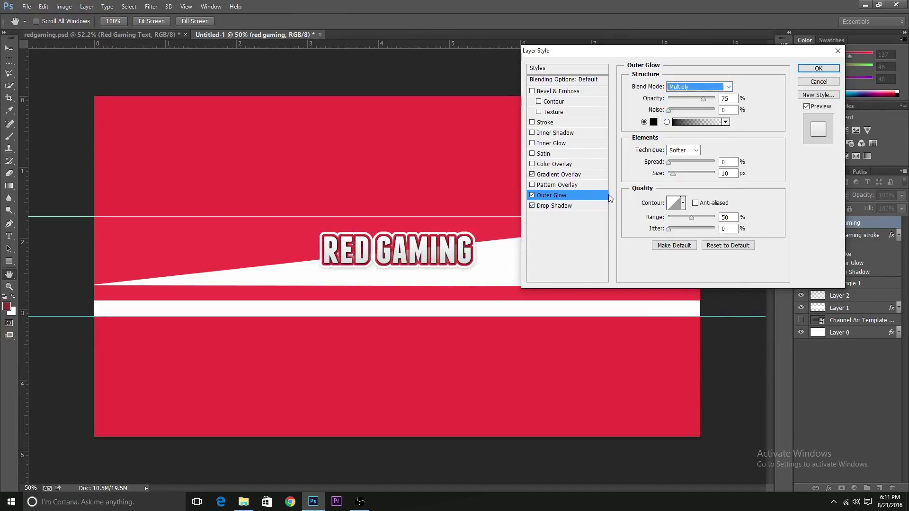
{"action": "left_click", "coordinate": [589, 209]}
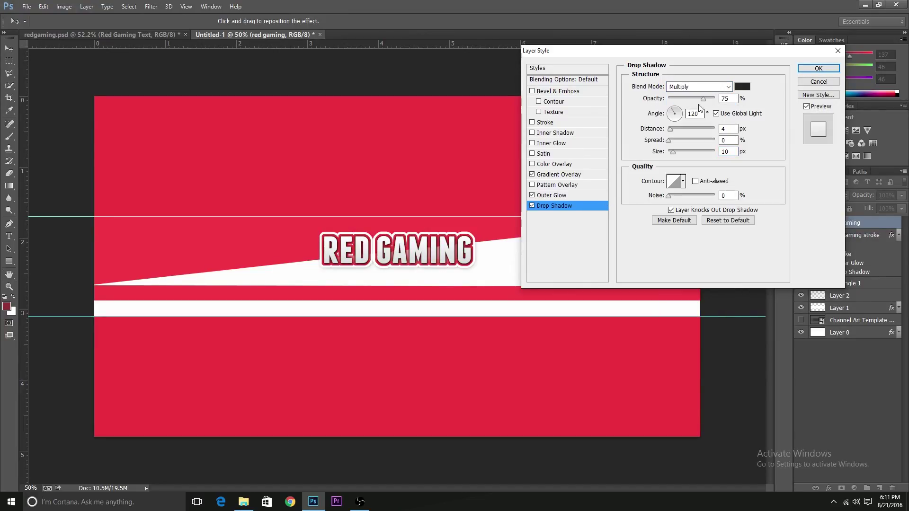
{"action": "left_click", "coordinate": [569, 195]}
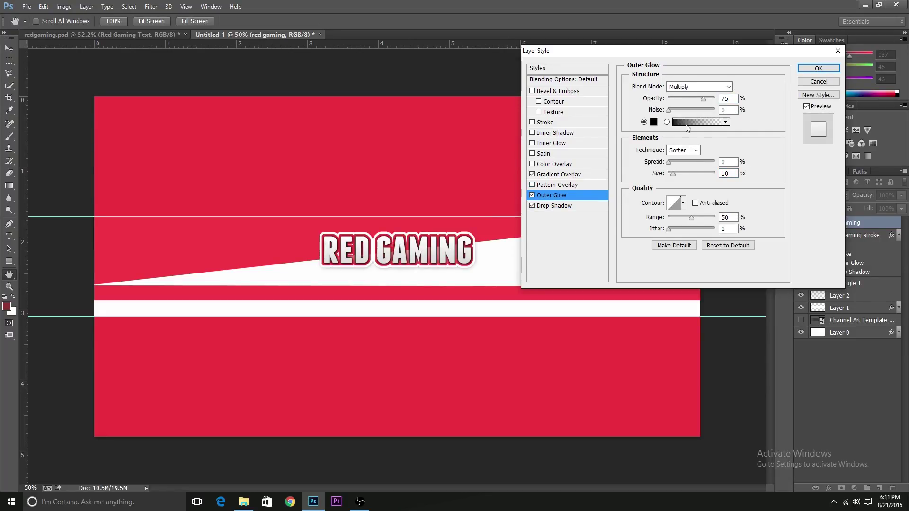
{"action": "mouse_move", "coordinate": [703, 98]}
{"action": "left_mouse_down"}
{"action": "mouse_move", "coordinate": [671, 101]}
{"action": "mouse_move", "coordinate": [692, 103]}
{"action": "left_mouse_up"}
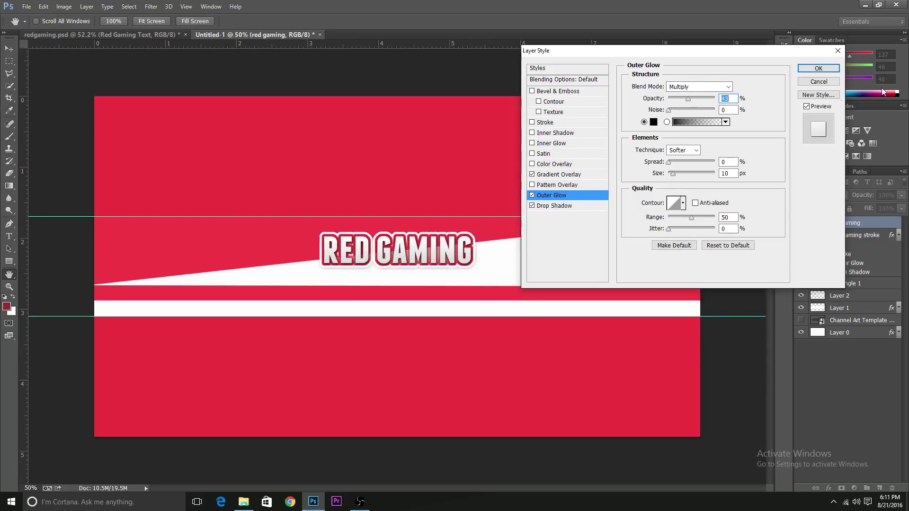
{"action": "left_click", "coordinate": [827, 70]}
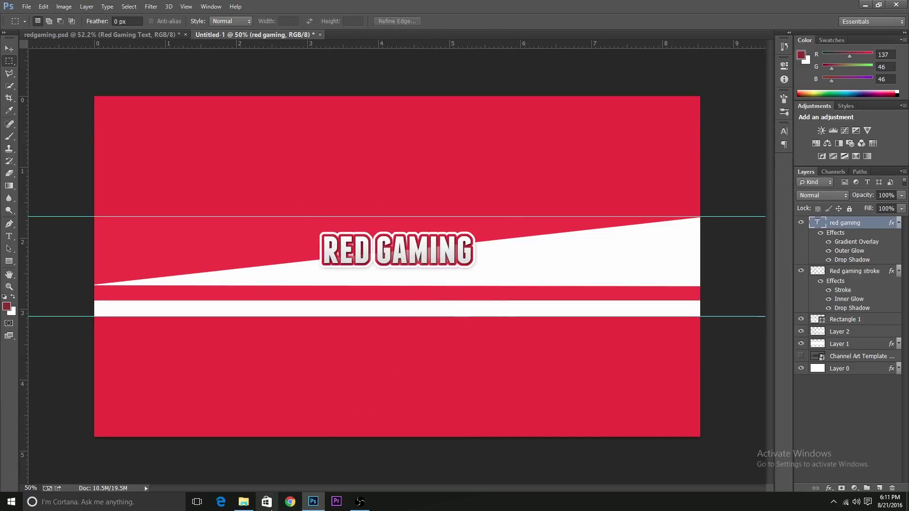
Step: Place joystick.png into the banner and fit it just left of the RED GAMING title
{"action": "left_click", "coordinate": [243, 502]}
{"action": "left_click", "coordinate": [315, 70]}
{"action": "left_click_drag", "start_coordinate": [314, 70], "coordinate": [312, 259]}
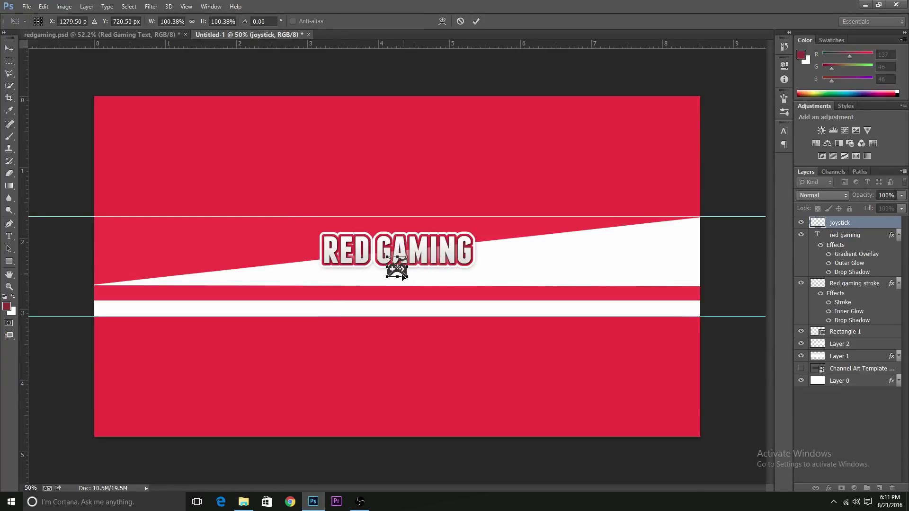
{"action": "scroll", "coordinate": [396, 268], "scroll_direction": "up", "scroll_amount": 3}
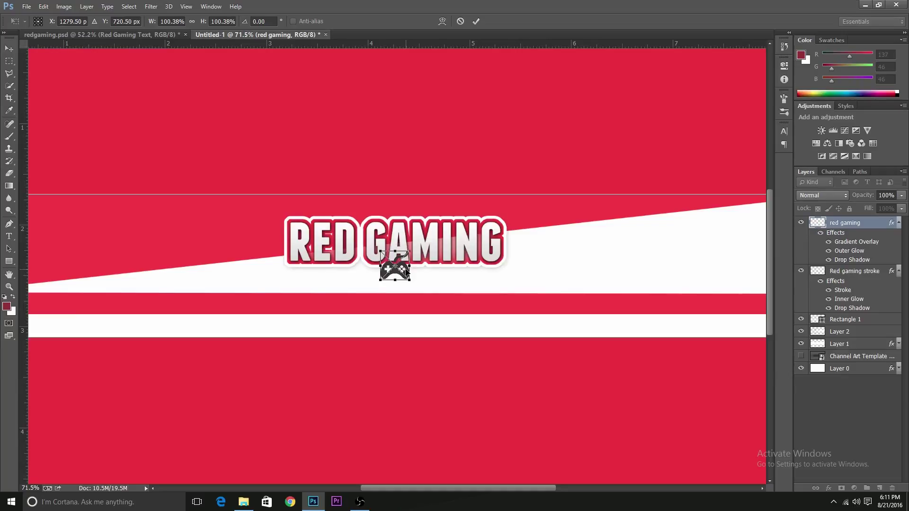
{"action": "left_click_drag", "start_coordinate": [387, 269], "coordinate": [285, 206]}
{"action": "left_click_drag", "start_coordinate": [260, 233], "coordinate": [256, 248]}
{"action": "mouse_move", "coordinate": [272, 216]}
{"action": "left_mouse_down"}
{"action": "mouse_move", "coordinate": [279, 204]}
{"action": "mouse_move", "coordinate": [269, 217]}
{"action": "left_mouse_up"}
{"action": "left_click_drag", "start_coordinate": [256, 253], "coordinate": [258, 255]}
{"action": "key", "text": "Return"}
{"action": "key", "text": "m"}
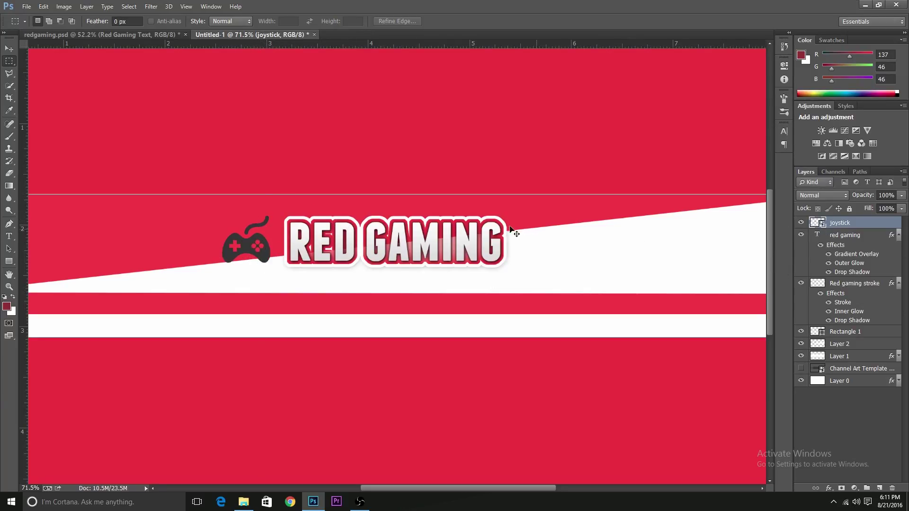
Step: Load the joystick's outline as a selection and expand it slightly
{"action": "left_click", "coordinate": [816, 223], "text": "ctrl"}
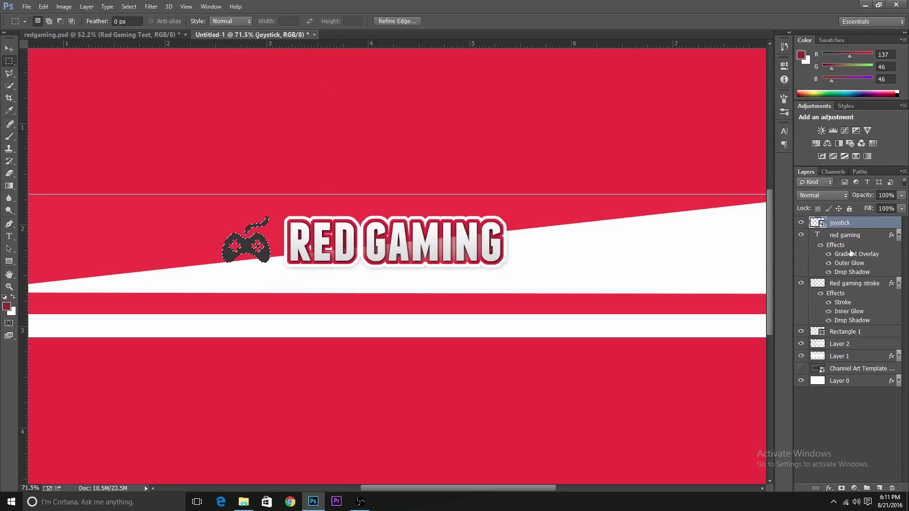
{"action": "left_click", "coordinate": [152, 7]}
{"action": "mouse_move", "coordinate": [128, 7]}
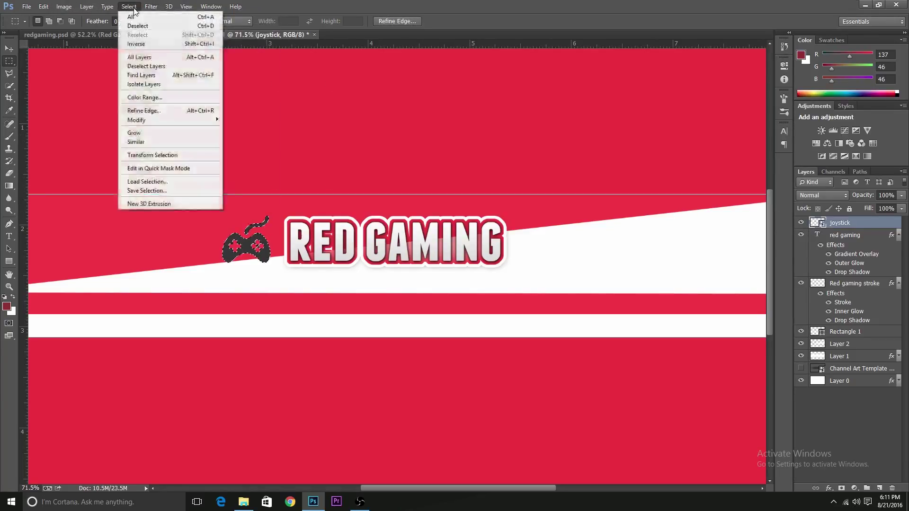
{"action": "mouse_move", "coordinate": [148, 119]}
{"action": "left_click", "coordinate": [241, 138]}
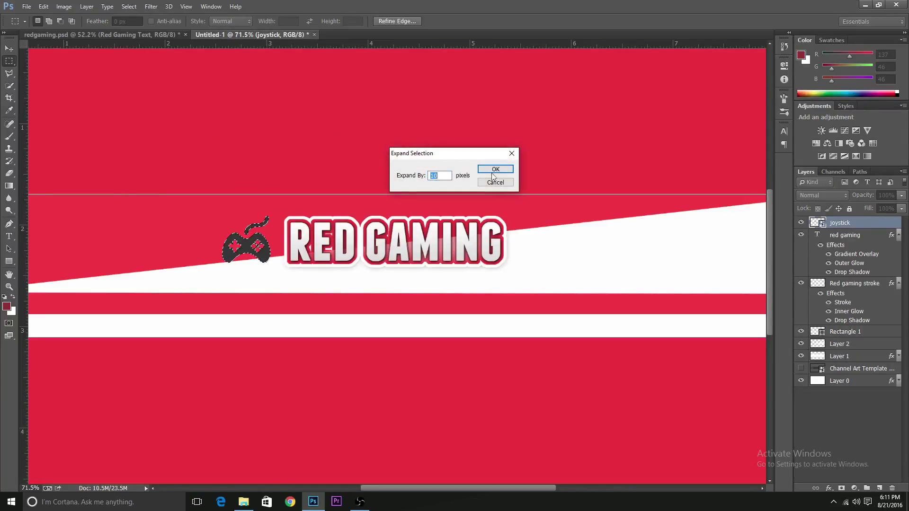
{"action": "left_click", "coordinate": [492, 170]}
Step: Fill the expanded selection white on a new Layer 3 below the joystick, Fill 0%, then deselect
{"action": "left_click", "coordinate": [879, 487]}
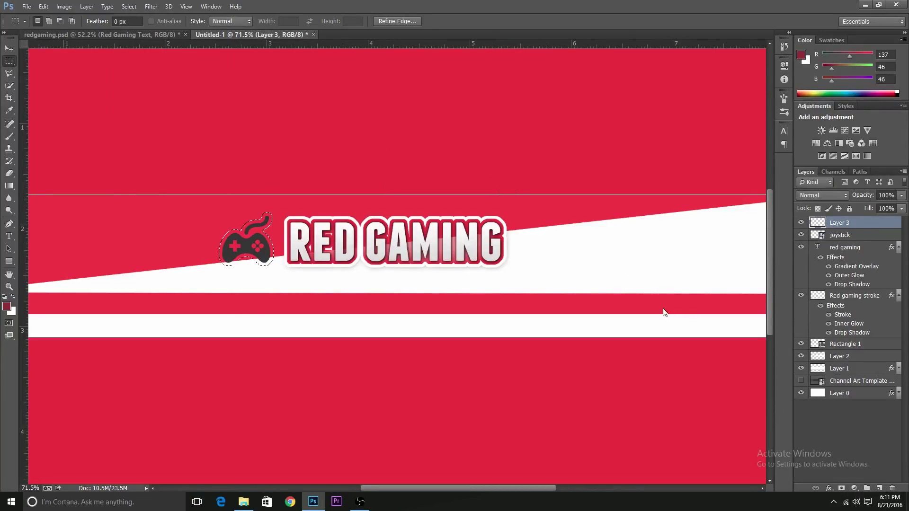
{"action": "key", "text": "ctrl+BackSpace"}
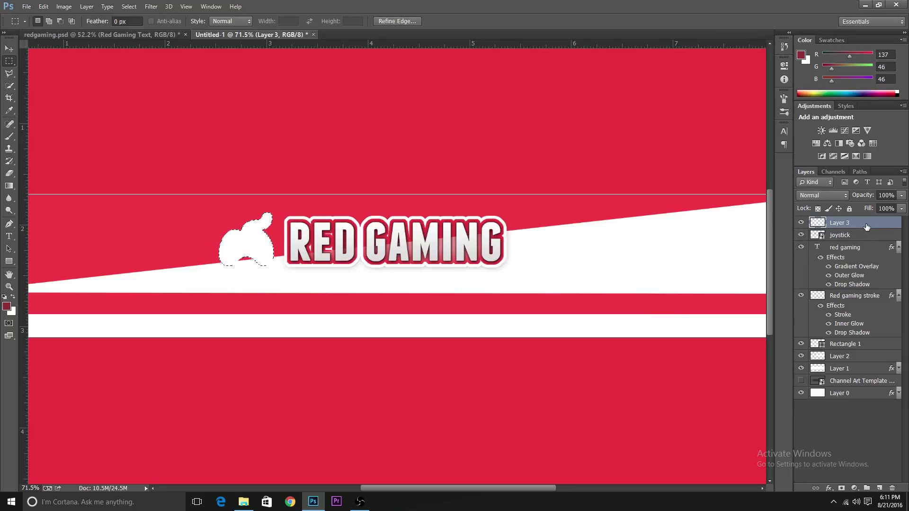
{"action": "left_click_drag", "start_coordinate": [866, 227], "coordinate": [865, 242]}
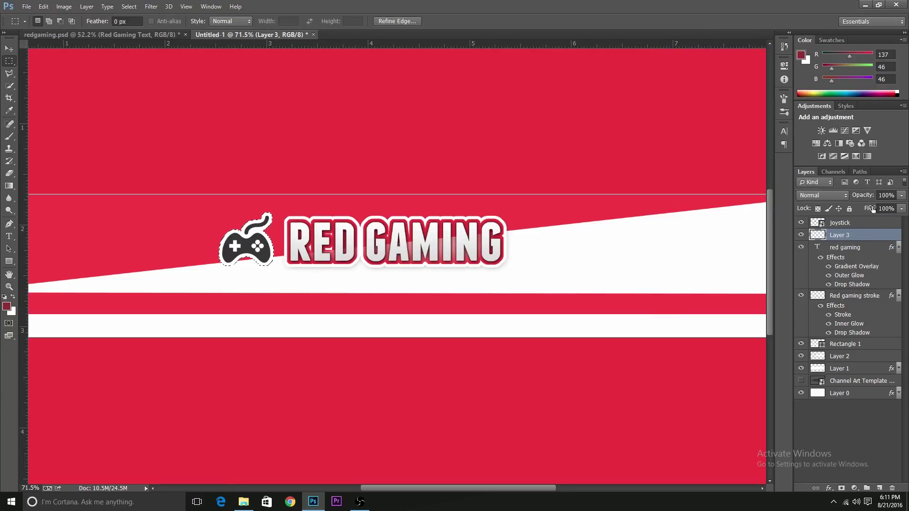
{"action": "left_click_drag", "start_coordinate": [873, 208], "coordinate": [744, 209]}
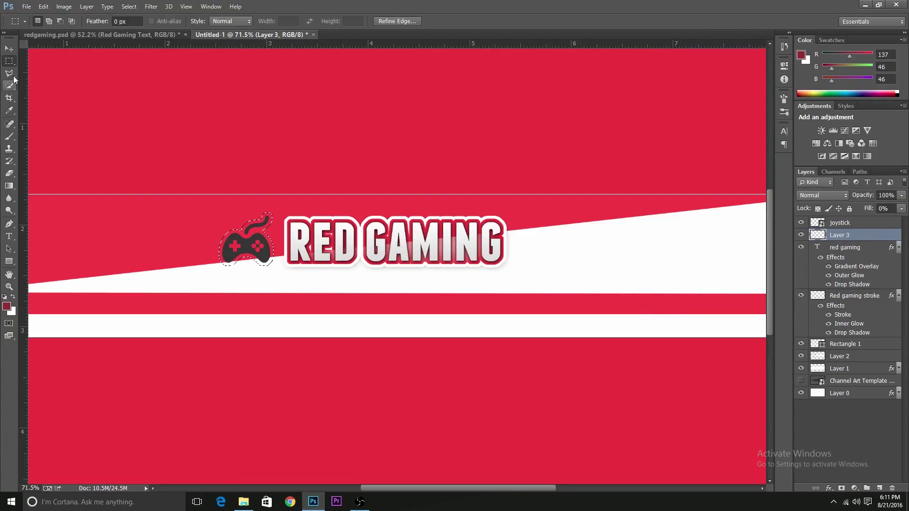
{"action": "key", "text": "ctrl+d"}
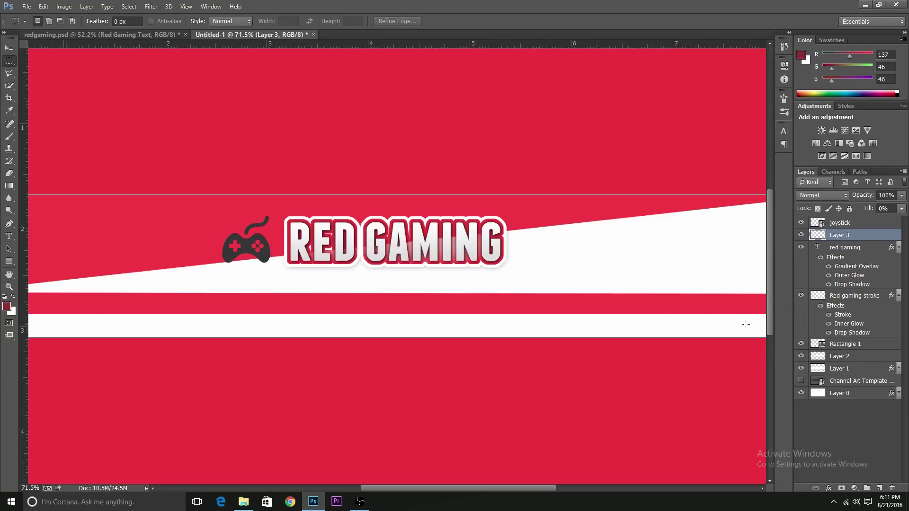
{"action": "left_click", "coordinate": [856, 299]}
{"action": "right_click", "coordinate": [855, 299]}
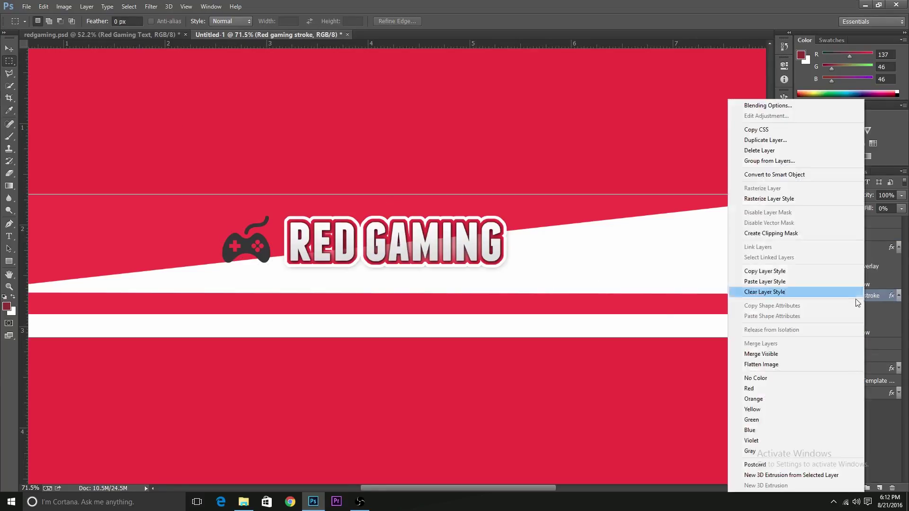
Step: Copy the Red gaming stroke layer's style and paste it onto Layer 3
{"action": "left_click", "coordinate": [803, 276]}
{"action": "left_click", "coordinate": [873, 237]}
{"action": "right_click", "coordinate": [873, 237]}
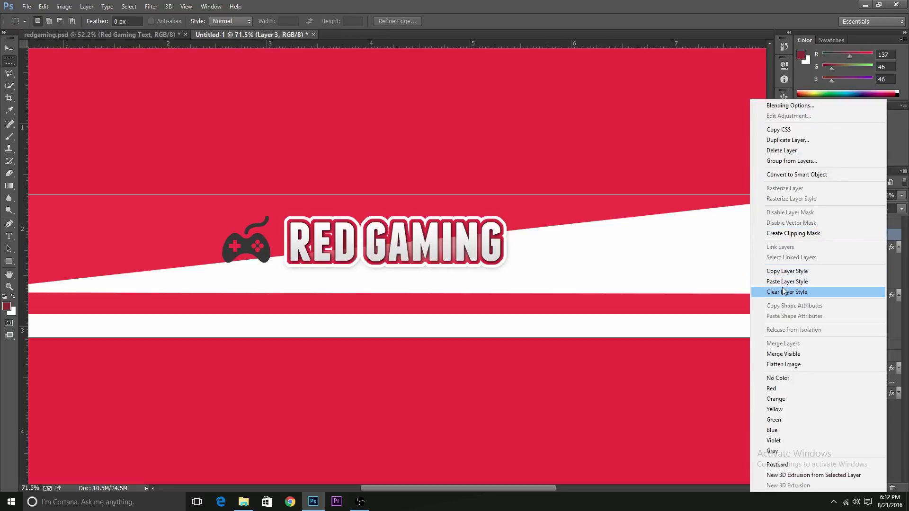
{"action": "left_click", "coordinate": [786, 281]}
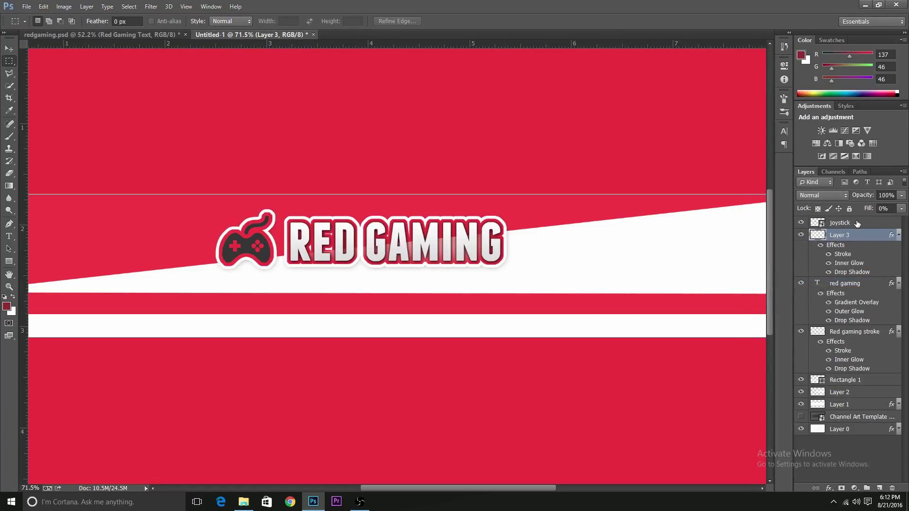
Step: Copy the red gaming text's layer style and paste it onto the joystick layer
{"action": "left_click", "coordinate": [852, 286]}
{"action": "right_click", "coordinate": [852, 287]}
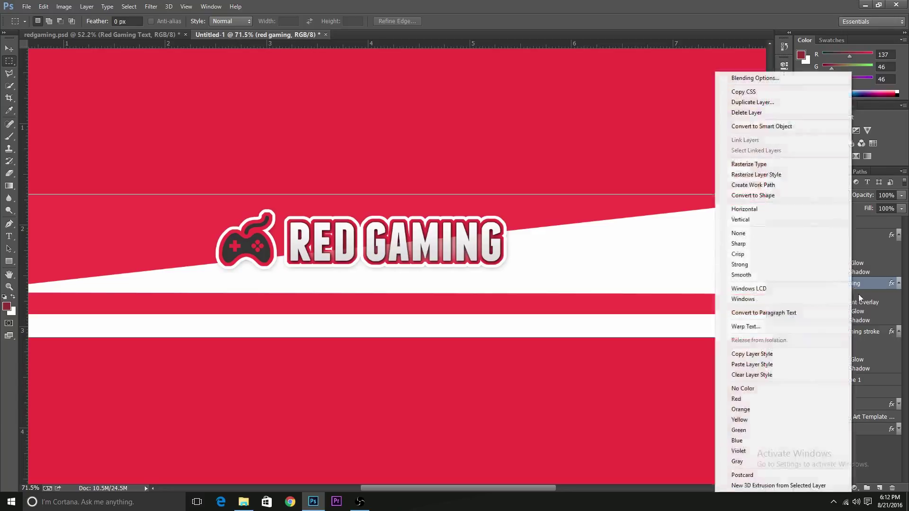
{"action": "left_click", "coordinate": [774, 356]}
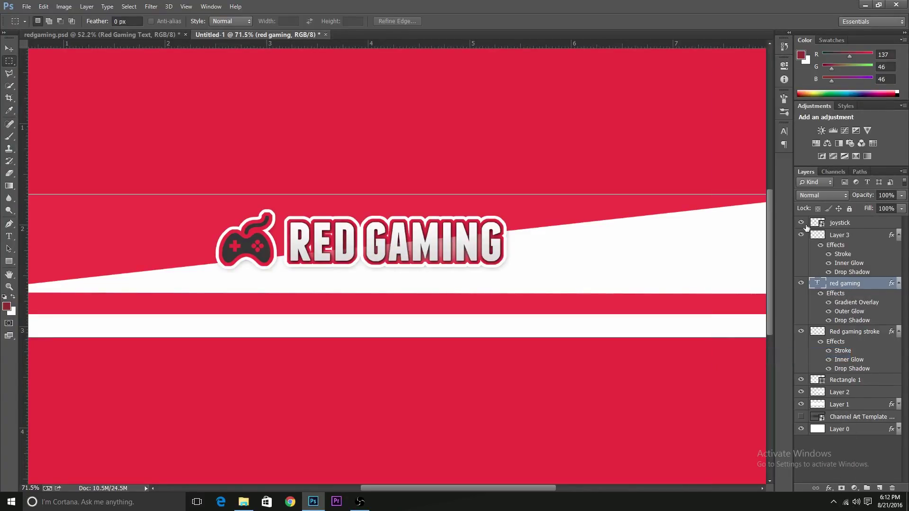
{"action": "left_click", "coordinate": [853, 226]}
{"action": "right_click", "coordinate": [853, 226]}
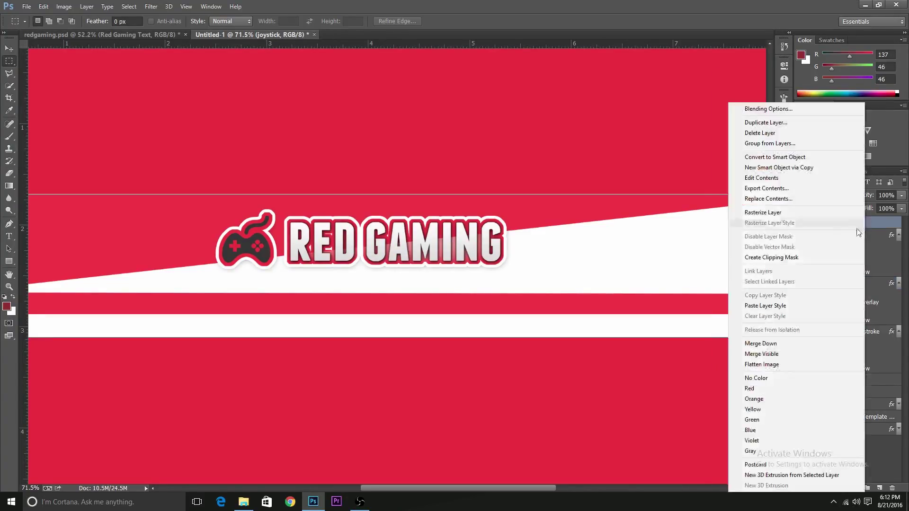
{"action": "left_click", "coordinate": [781, 307]}
{"action": "scroll", "coordinate": [410, 273], "scroll_direction": "down", "scroll_amount": 3}
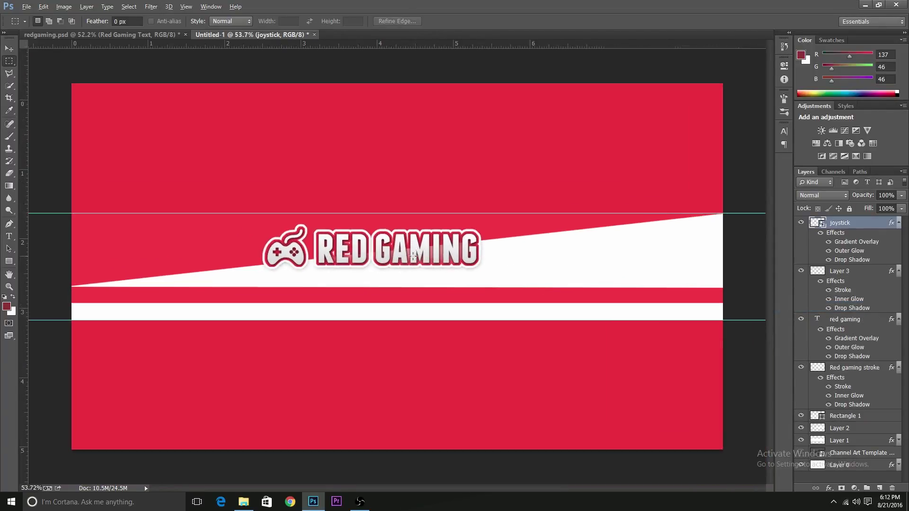
{"action": "scroll", "coordinate": [316, 253], "scroll_direction": "up", "scroll_amount": 3}
{"action": "scroll", "coordinate": [419, 241], "scroll_direction": "down", "scroll_amount": 3}
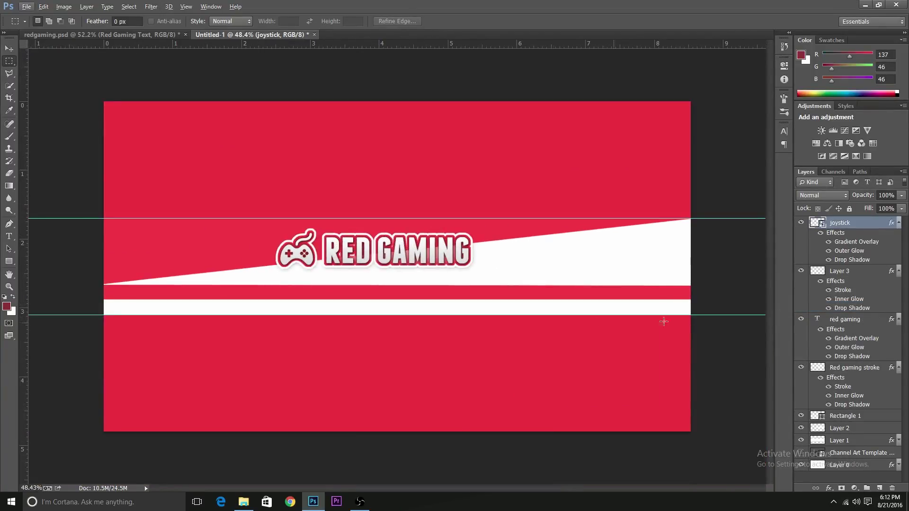
{"action": "left_click", "coordinate": [855, 273], "text": "ctrl"}
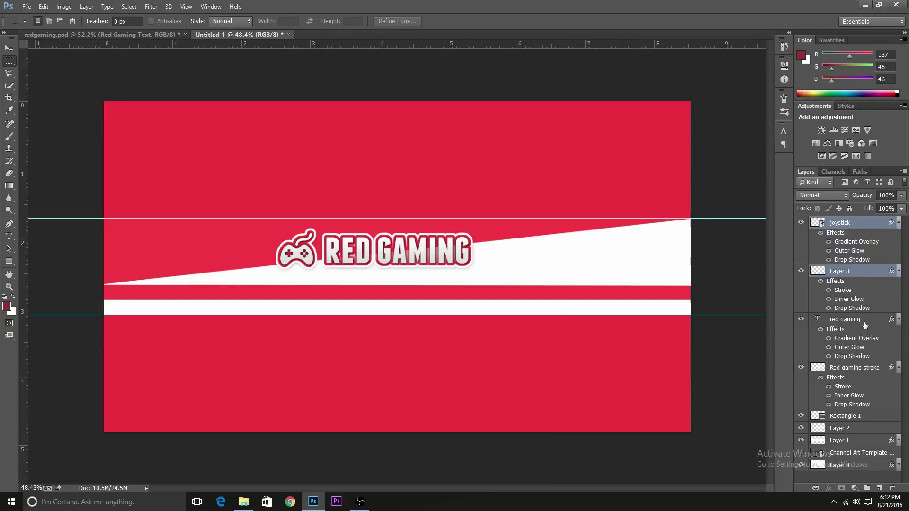
Step: Group the four selected logo layers and name the group 'Red Text'
{"action": "left_click", "coordinate": [864, 324], "text": "ctrl"}
{"action": "left_click", "coordinate": [868, 371], "text": "ctrl"}
{"action": "key", "text": "ctrl+g"}
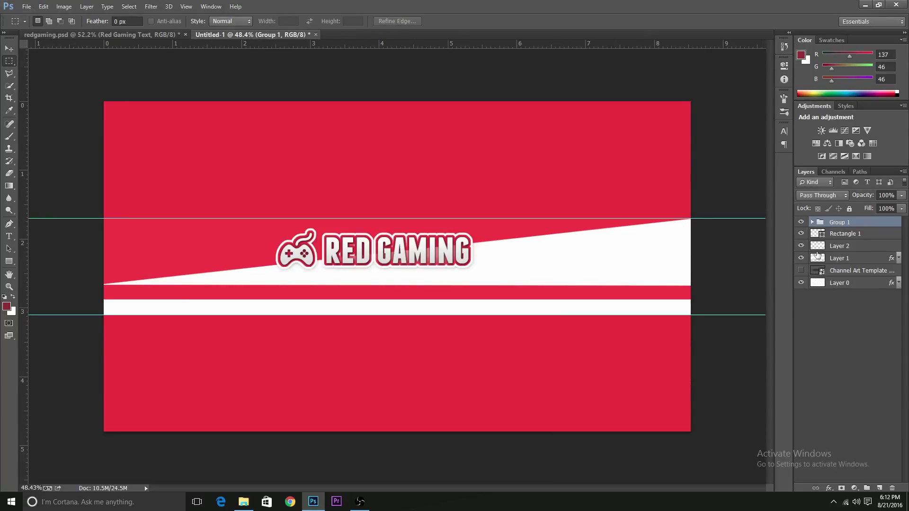
{"action": "double_click", "coordinate": [846, 224]}
{"action": "type", "text": "R"}
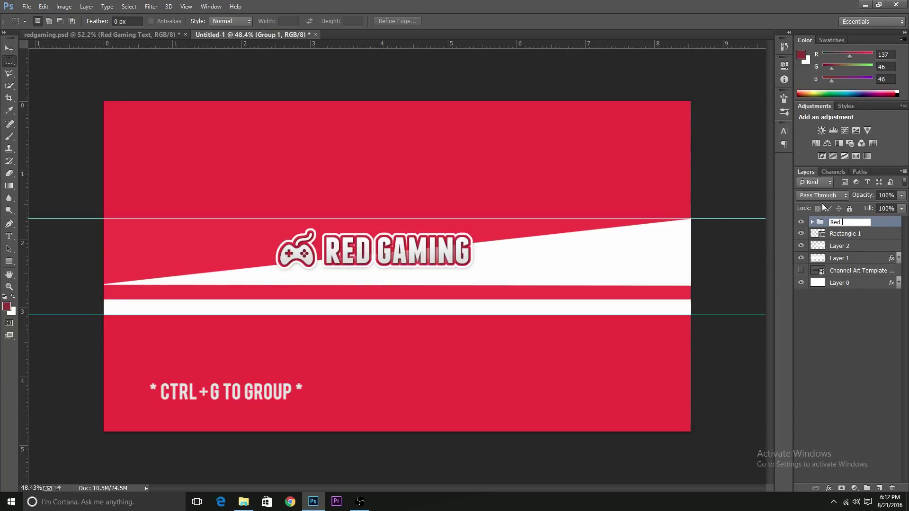
{"action": "type", "text": "ed Text"}
{"action": "key", "text": "Return"}
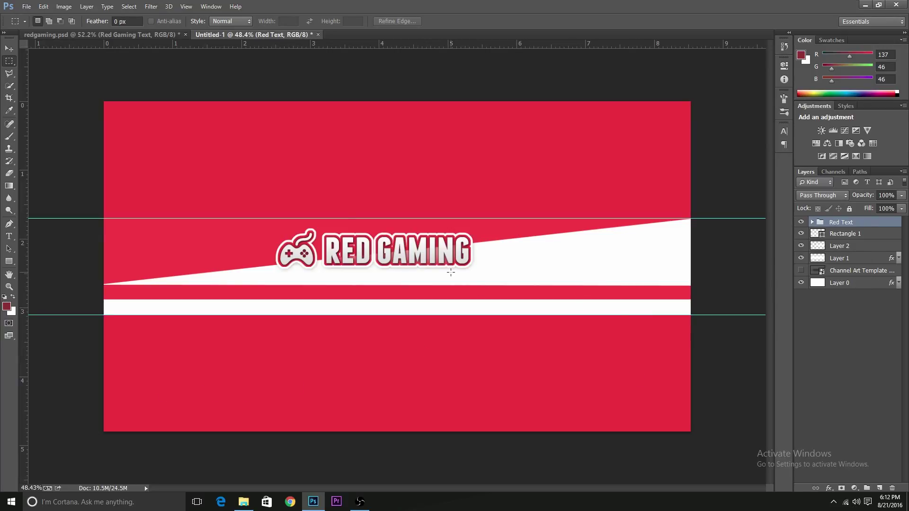
Step: Nudge the logo group slightly right and start a new text line below it
{"action": "left_click_drag", "start_coordinate": [399, 251], "coordinate": [415, 253]}
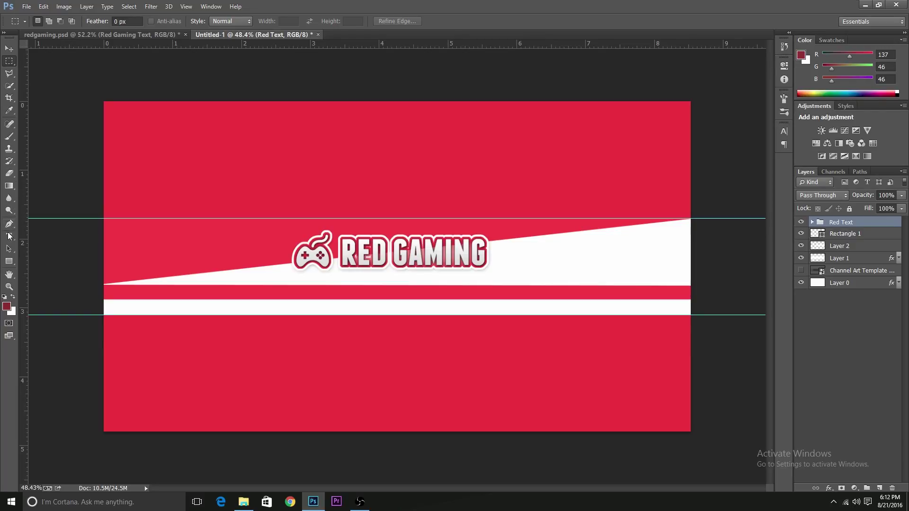
{"action": "left_click", "coordinate": [9, 236]}
{"action": "left_click", "coordinate": [328, 295]}
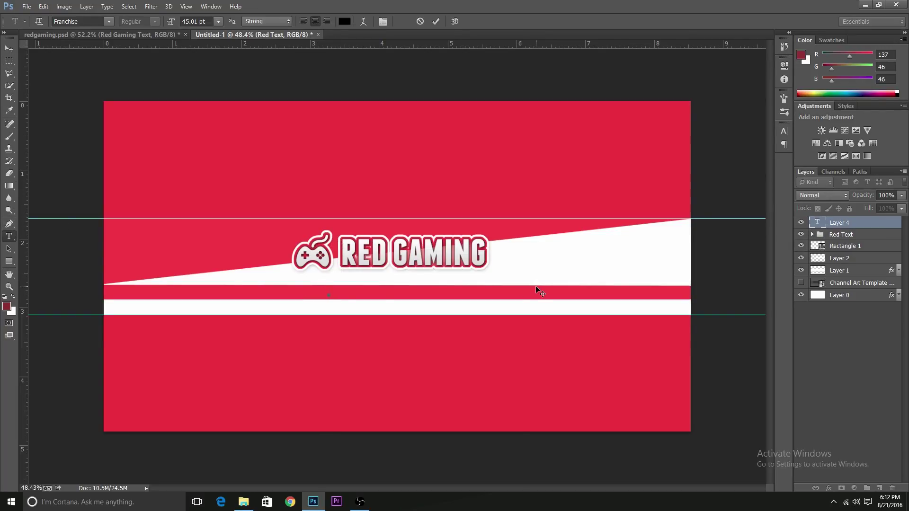
Step: Type 'FACEBOOK' below the logo and set it to 12 pt
{"action": "type", "text": "FO"}
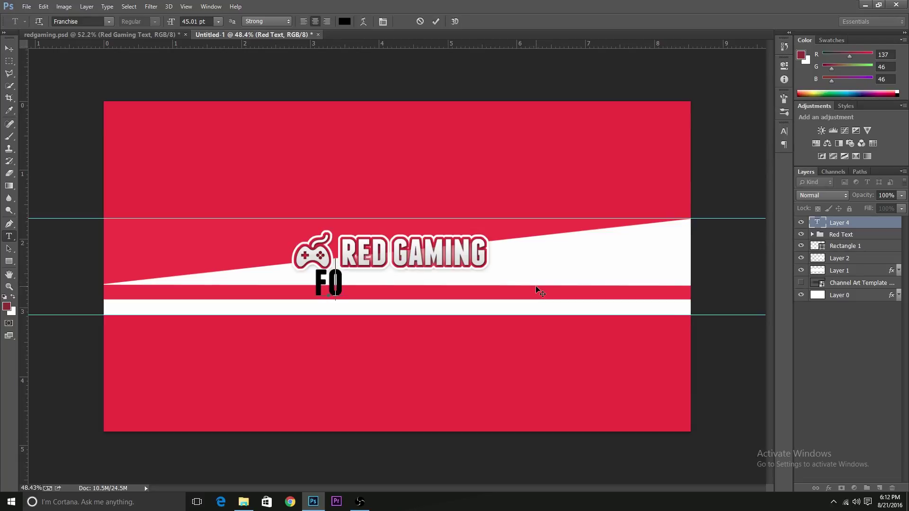
{"action": "key", "text": "BackSpace"}
{"action": "type", "text": "ACEBOOK"}
{"action": "key", "text": "ctrl+a"}
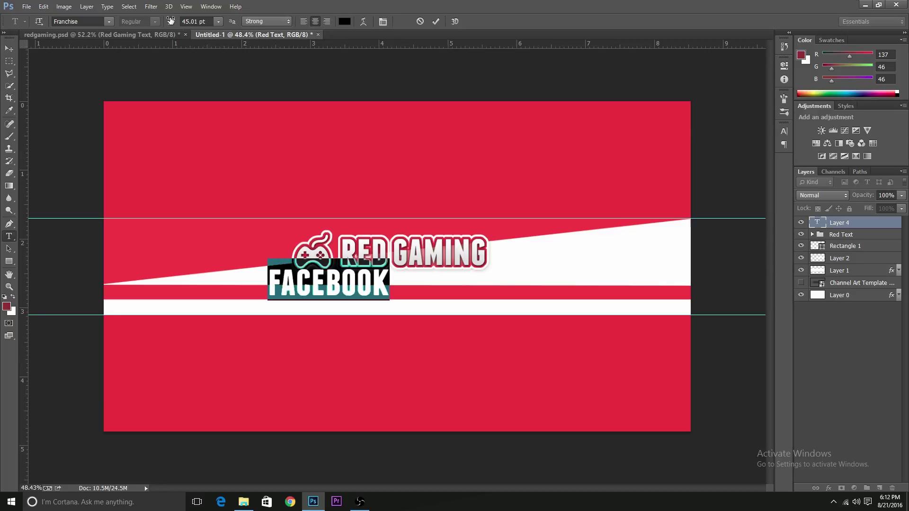
{"action": "mouse_move", "coordinate": [171, 22]}
{"action": "left_mouse_down"}
{"action": "mouse_move", "coordinate": [158, 23]}
{"action": "mouse_move", "coordinate": [173, 25]}
{"action": "left_mouse_up"}
{"action": "type", "text": "12"}
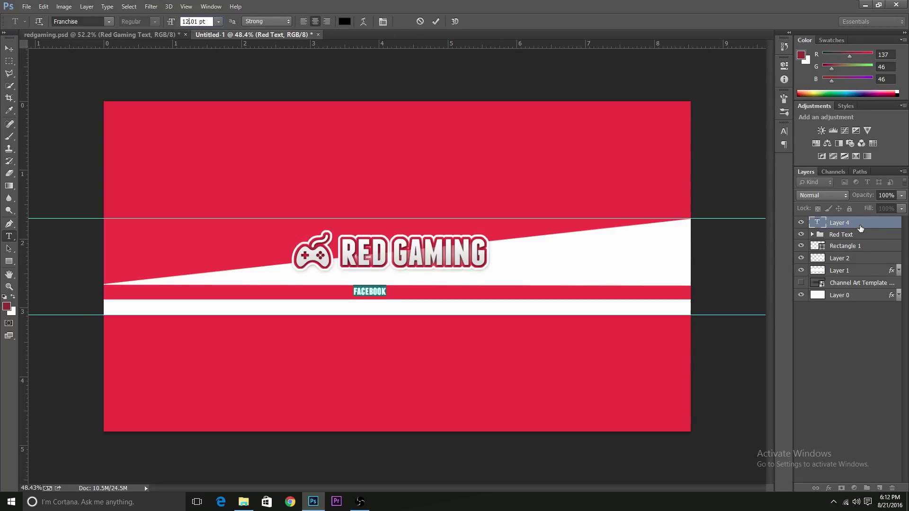
{"action": "key", "text": "Return"}
Step: Raise the lower edge of the white slanted band (Layer 2)
{"action": "left_click", "coordinate": [872, 259]}
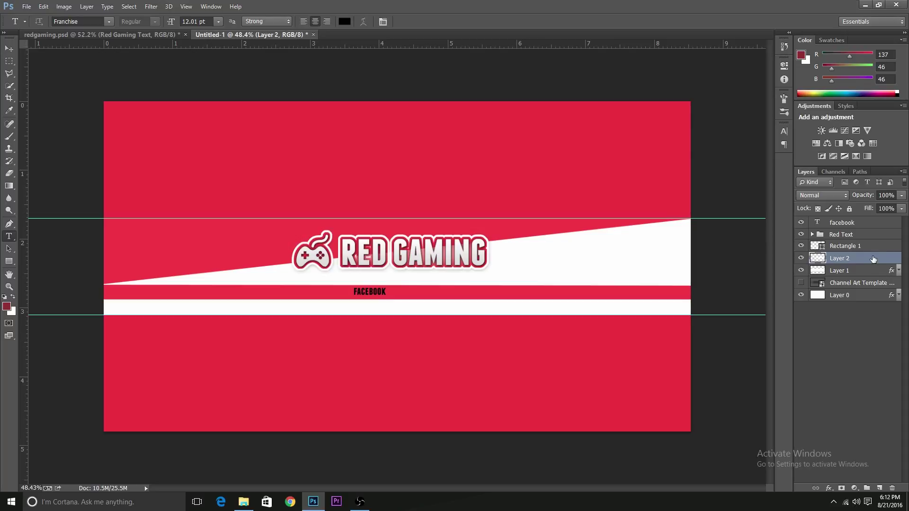
{"action": "key", "text": "ctrl+t"}
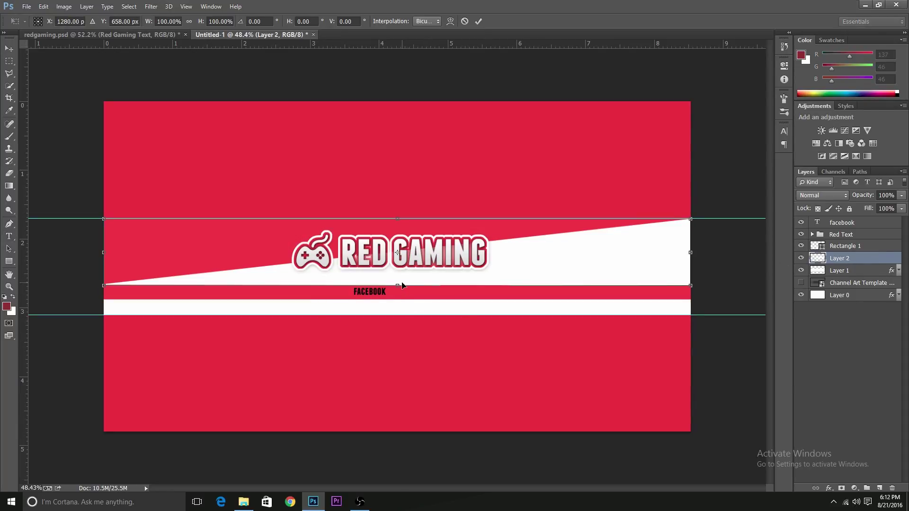
{"action": "left_click_drag", "start_coordinate": [399, 286], "coordinate": [398, 277]}
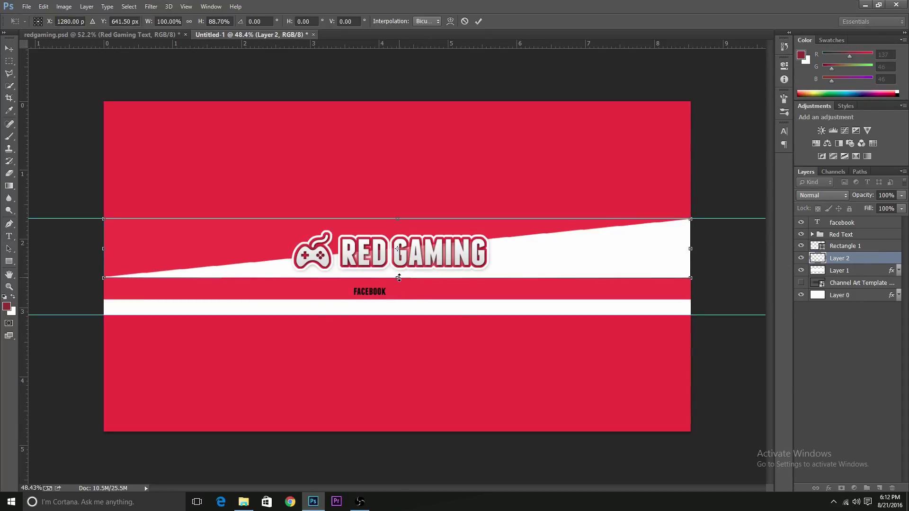
{"action": "key", "text": "Return"}
Step: Shift the FACEBOOK label a little to the left
{"action": "left_click", "coordinate": [864, 224]}
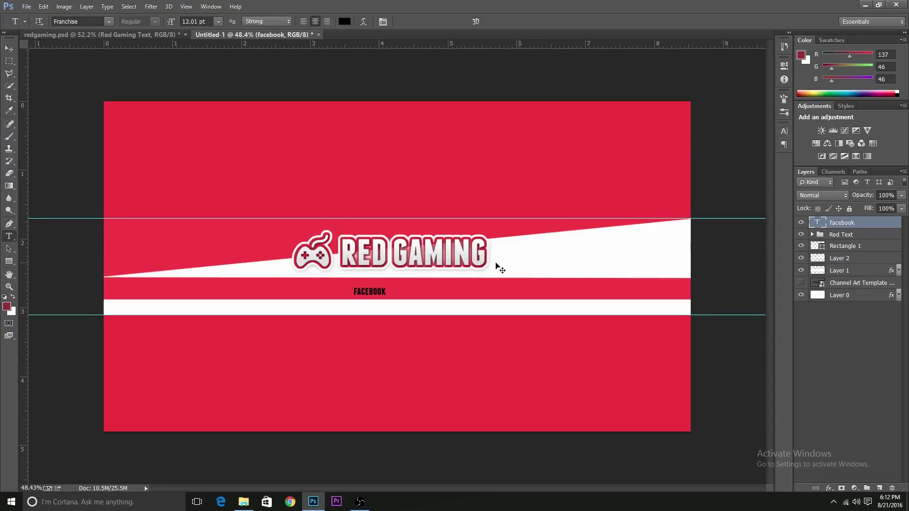
{"action": "double_click", "coordinate": [372, 291]}
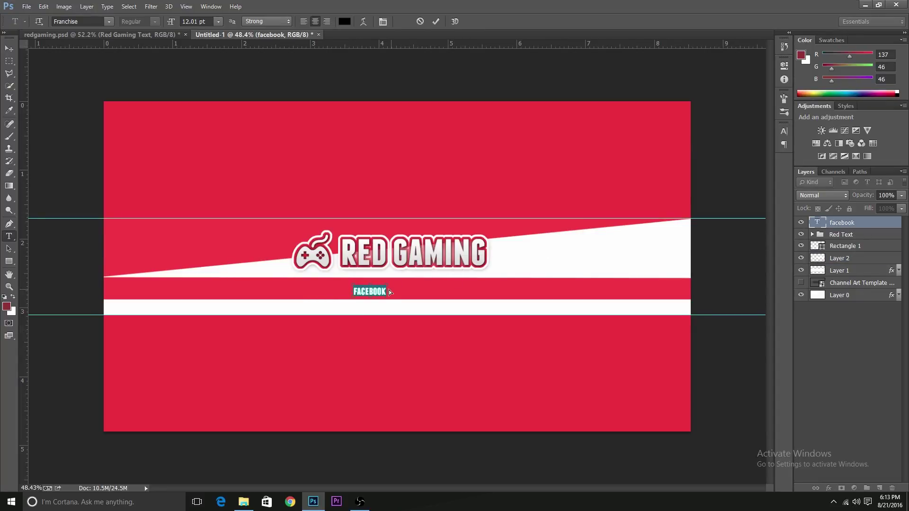
{"action": "left_click", "coordinate": [170, 22]}
{"action": "left_click_drag", "start_coordinate": [441, 284], "coordinate": [422, 285]}
{"action": "key", "text": "ctrl+Return"}
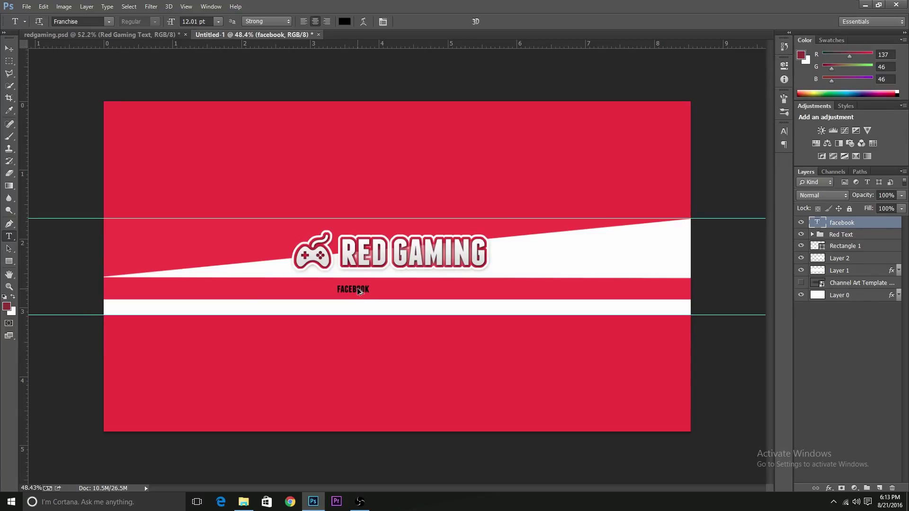
Step: Duplicate the FACEBOOK label further right and retype the copy as 'TWITTER'
{"action": "left_click_drag", "start_coordinate": [358, 291], "coordinate": [468, 295]}
{"action": "double_click", "coordinate": [487, 288]}
{"action": "type", "text": "TWITTER"}
{"action": "left_click", "coordinate": [891, 229]}
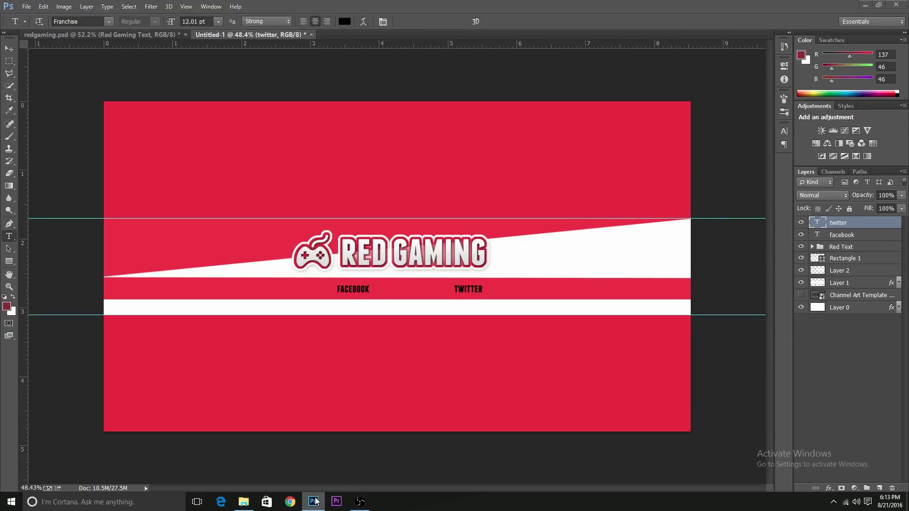
Step: Place facebook_circle_color-128.png as a small icon just left of FACEBOOK
{"action": "left_click", "coordinate": [243, 502]}
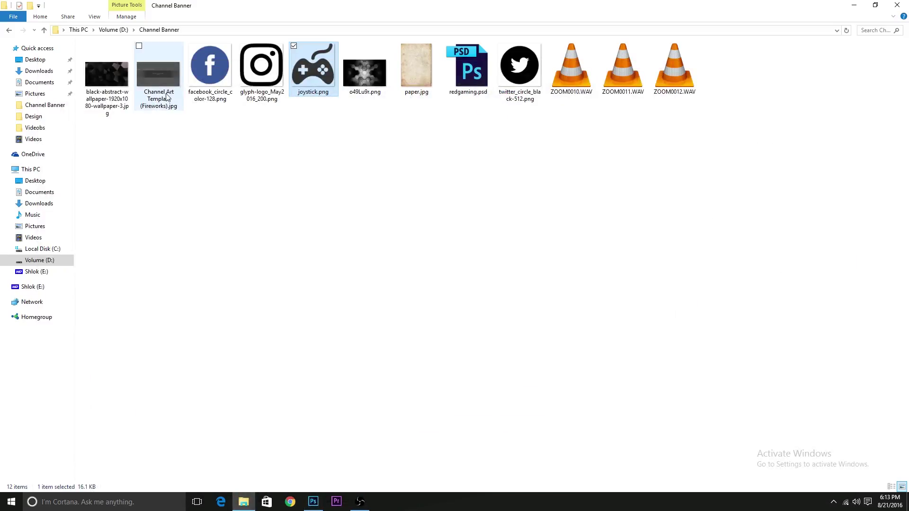
{"action": "left_click_drag", "start_coordinate": [218, 84], "coordinate": [353, 262]}
{"action": "left_click_drag", "start_coordinate": [457, 206], "coordinate": [350, 300]}
{"action": "scroll", "coordinate": [361, 323], "scroll_direction": "up", "scroll_amount": 5}
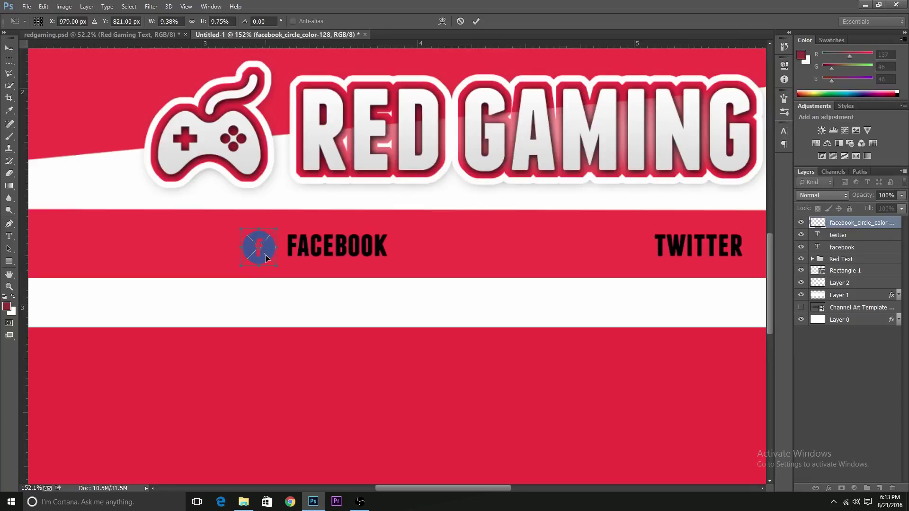
{"action": "left_click_drag", "start_coordinate": [263, 253], "coordinate": [264, 256]}
{"action": "key", "text": "Return"}
Step: Place twitter_circle_black-512.png, scaled to about 24%, just left of the TWITTER label
{"action": "key", "text": "t"}
{"action": "left_click", "coordinate": [255, 505]}
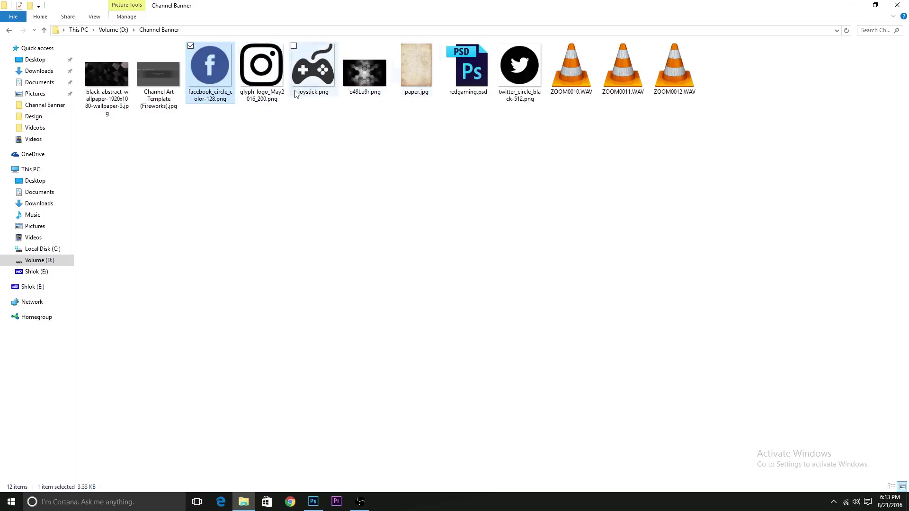
{"action": "left_click_drag", "start_coordinate": [519, 66], "coordinate": [646, 256]}
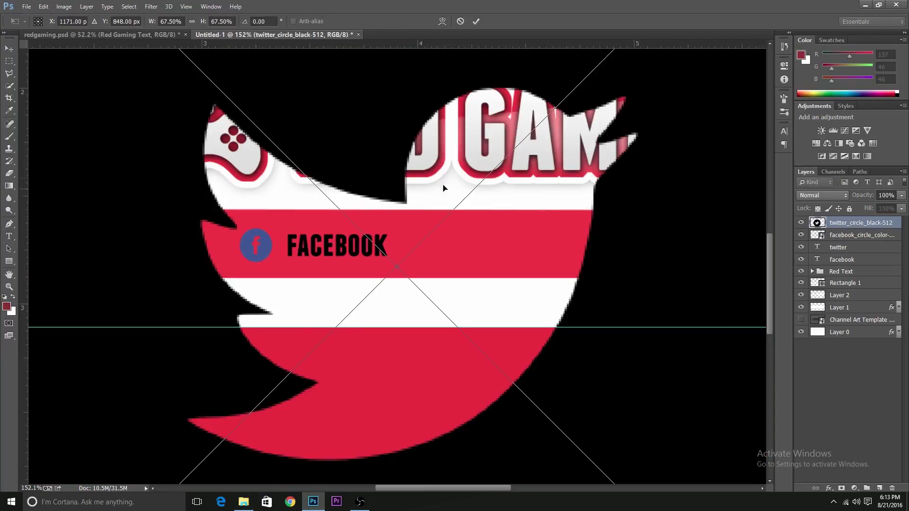
{"action": "scroll", "coordinate": [526, 168], "scroll_direction": "down", "scroll_amount": 3}
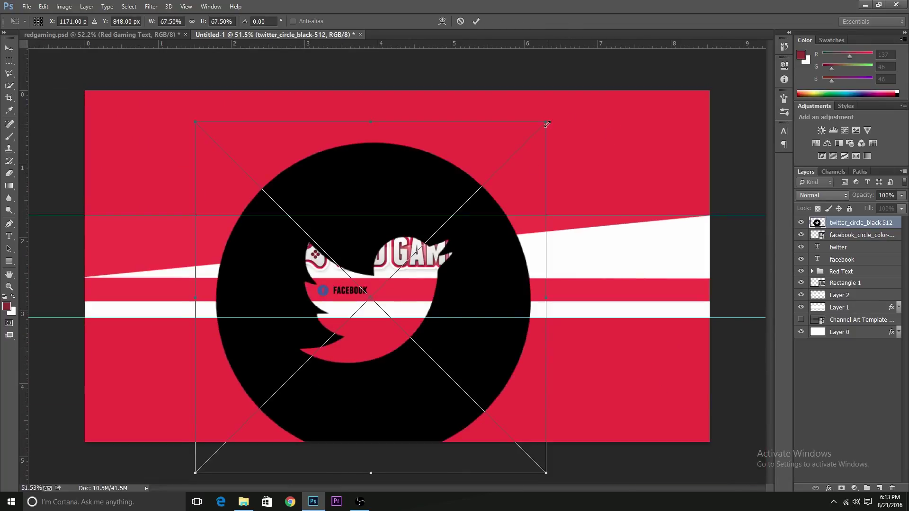
{"action": "left_click_drag", "start_coordinate": [547, 119], "coordinate": [324, 345]}
{"action": "left_click_drag", "start_coordinate": [293, 382], "coordinate": [463, 267]}
{"action": "scroll", "coordinate": [462, 268], "scroll_direction": "up", "scroll_amount": 4}
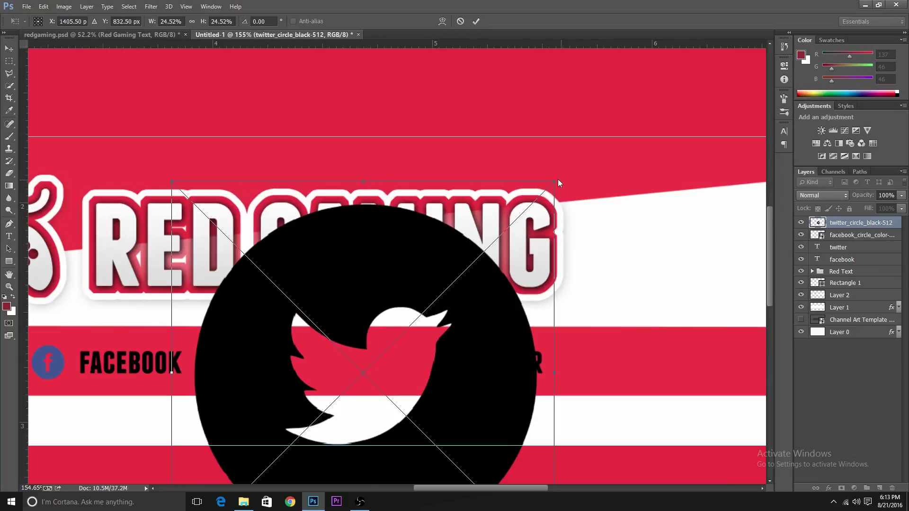
{"action": "key", "text": "Return"}
{"action": "key", "text": "t"}
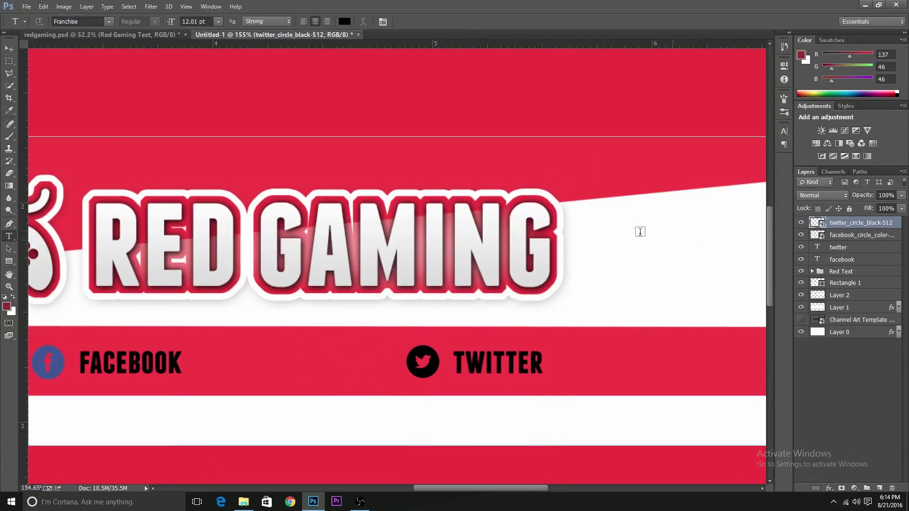
{"action": "scroll", "coordinate": [614, 226], "scroll_direction": "down", "scroll_amount": 3}
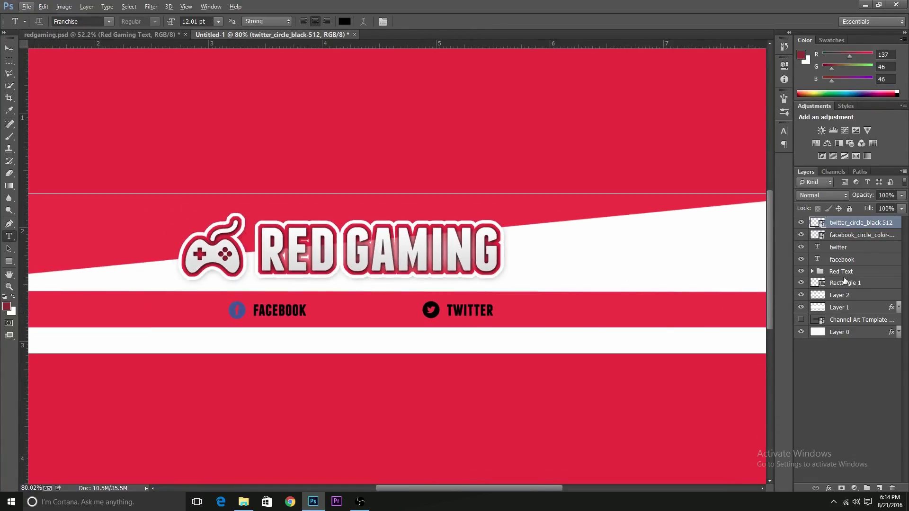
Step: Group the social icon and label layers and name the group 'Social Icons'
{"action": "left_click", "coordinate": [845, 237], "text": "shift"}
{"action": "left_click", "coordinate": [852, 248], "text": "shift"}
{"action": "left_click", "coordinate": [873, 261], "text": "shift"}
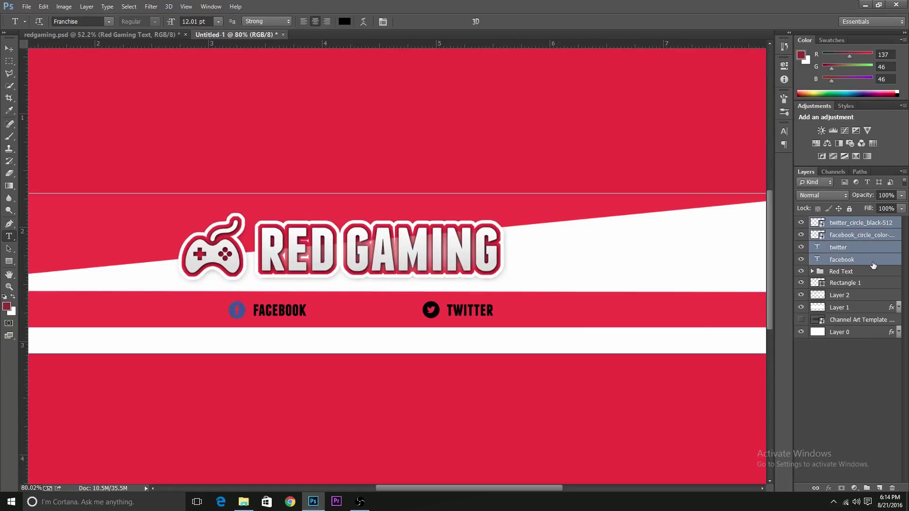
{"action": "key", "text": "ctrl+g"}
{"action": "double_click", "coordinate": [846, 222]}
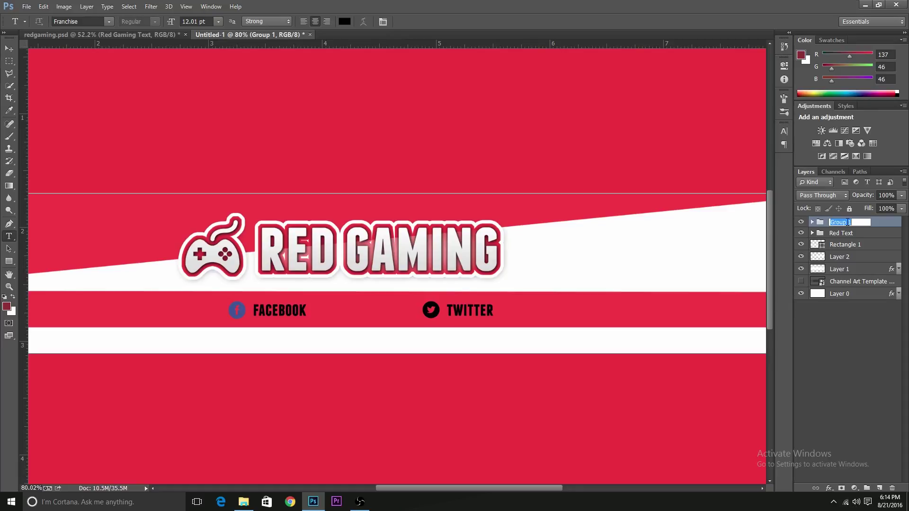
{"action": "type", "text": "Social Icons"}
{"action": "key", "text": "Return"}
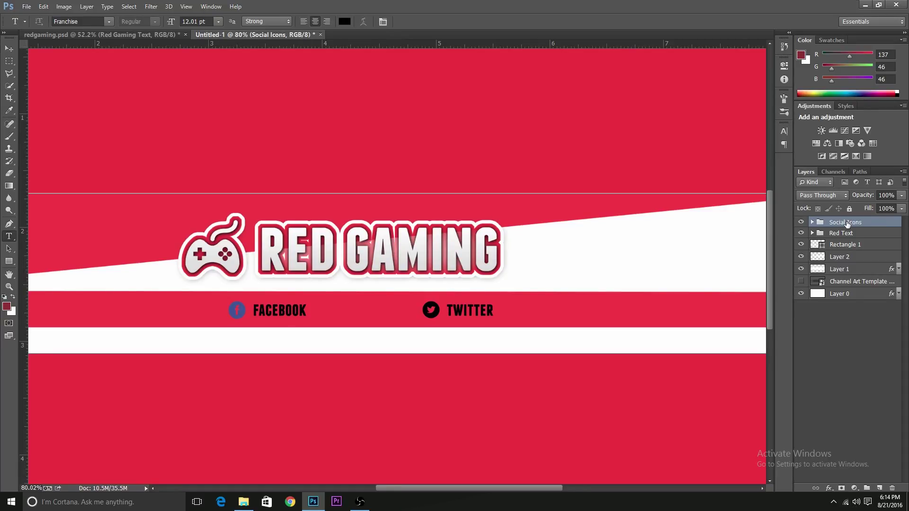
Step: Give the Social Icons group a light grey cfcfcf Color Overlay
{"action": "double_click", "coordinate": [884, 222]}
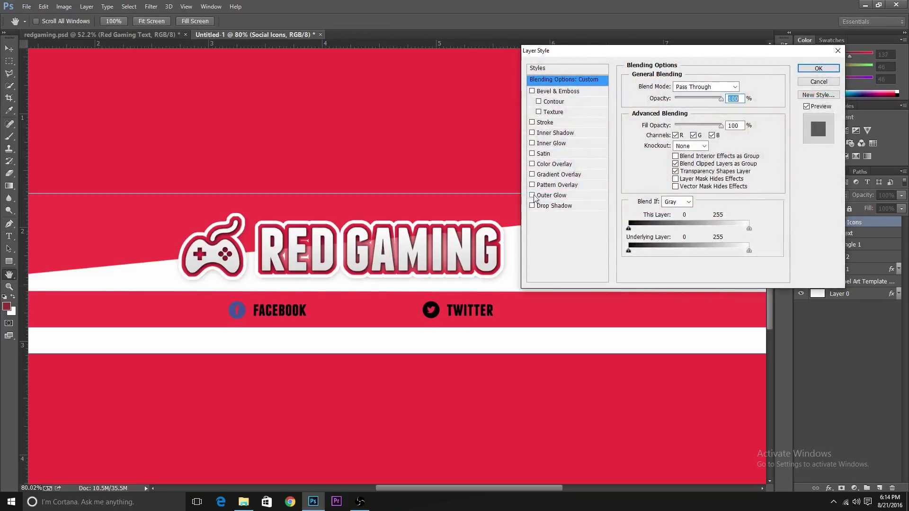
{"action": "left_click", "coordinate": [532, 164]}
{"action": "left_click", "coordinate": [576, 162]}
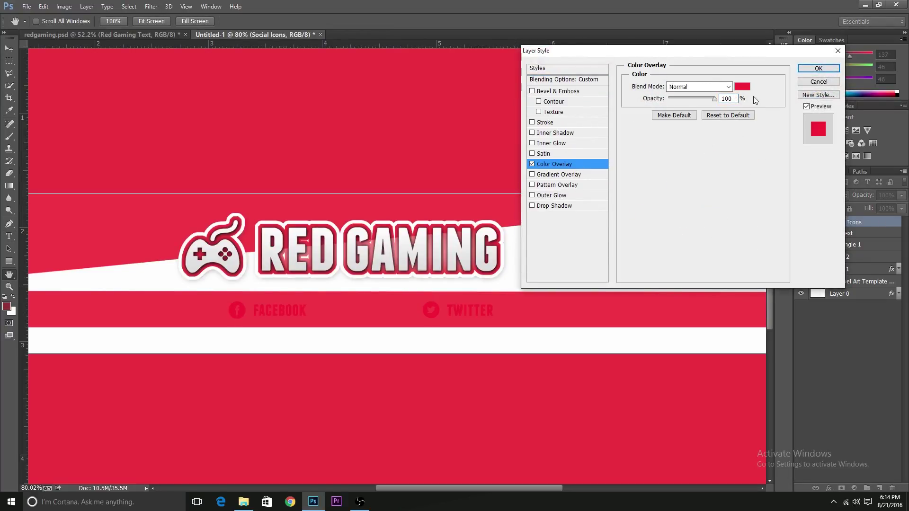
{"action": "left_click", "coordinate": [742, 87]}
{"action": "left_click_drag", "start_coordinate": [629, 159], "coordinate": [600, 164]}
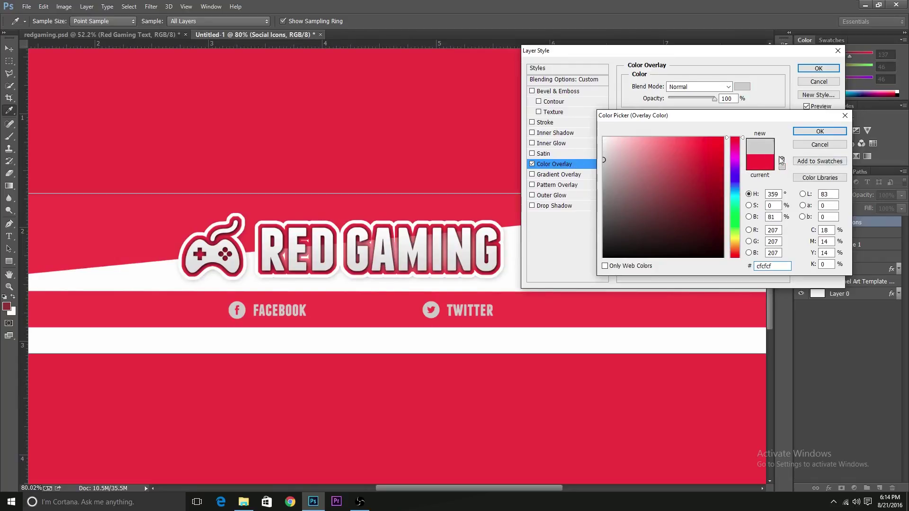
{"action": "left_click", "coordinate": [819, 131]}
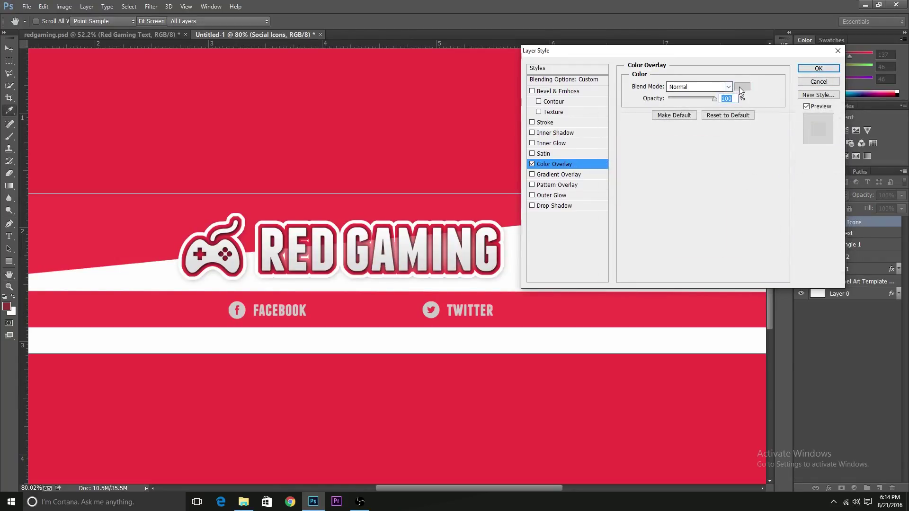
{"action": "left_click", "coordinate": [816, 131]}
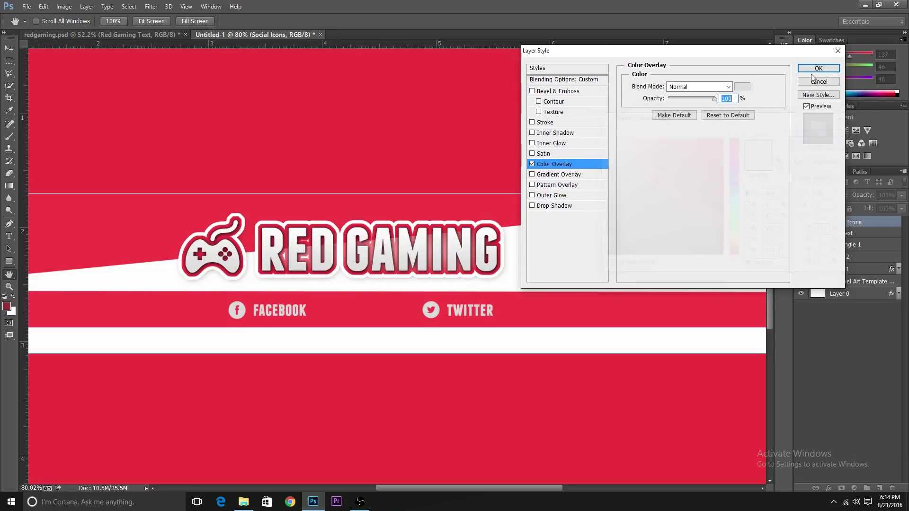
{"action": "left_click", "coordinate": [818, 69]}
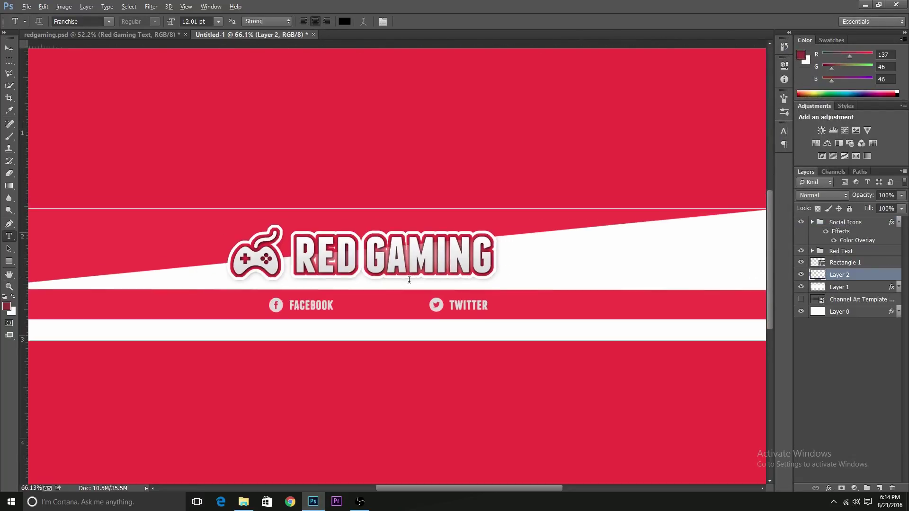
{"action": "scroll", "coordinate": [497, 272], "scroll_direction": "down", "scroll_amount": 4}
{"action": "key", "text": "alt"}
{"action": "left_click", "coordinate": [861, 230]}
{"action": "key", "text": "ctrl+t"}
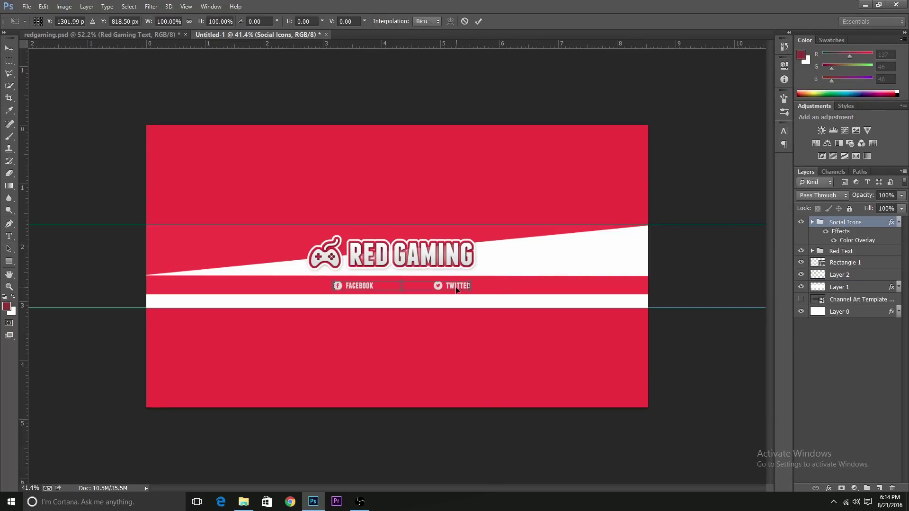
Step: Move the social icons slightly left and give Layer 2 a Gradient Overlay with a cdcdcd stop
{"action": "left_click_drag", "start_coordinate": [457, 290], "coordinate": [447, 288]}
{"action": "key", "text": "Return"}
{"action": "double_click", "coordinate": [868, 275]}
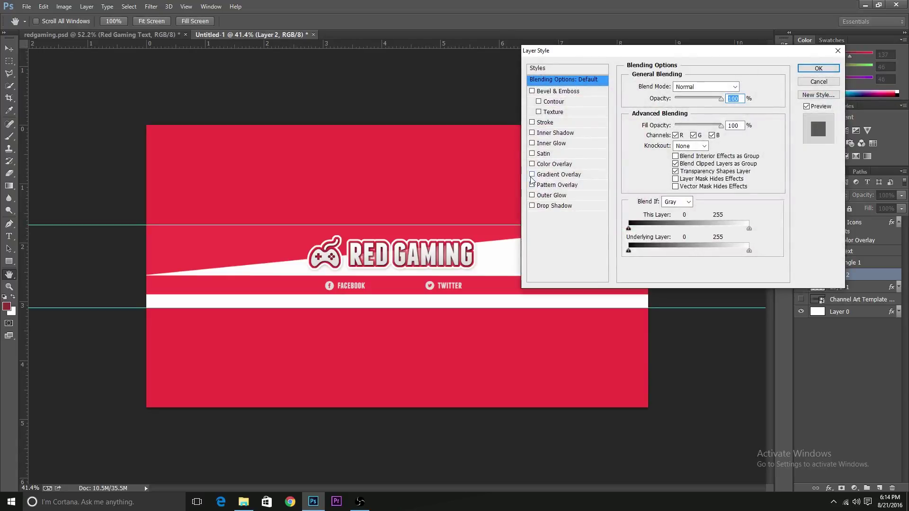
{"action": "left_click", "coordinate": [531, 175]}
{"action": "left_click", "coordinate": [601, 175]}
{"action": "left_click", "coordinate": [682, 110]}
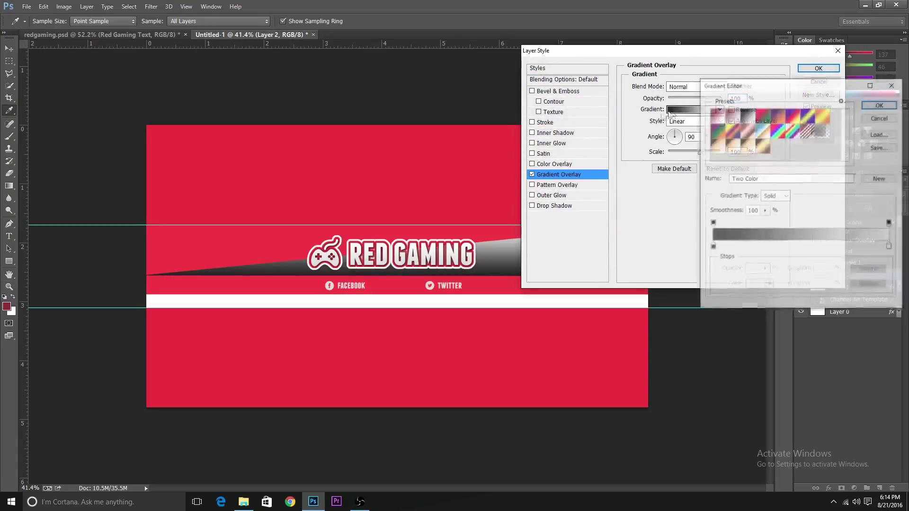
{"action": "double_click", "coordinate": [712, 248]}
{"action": "type", "text": "d9d9d9"}
{"action": "type", "text": "cdcdcd"}
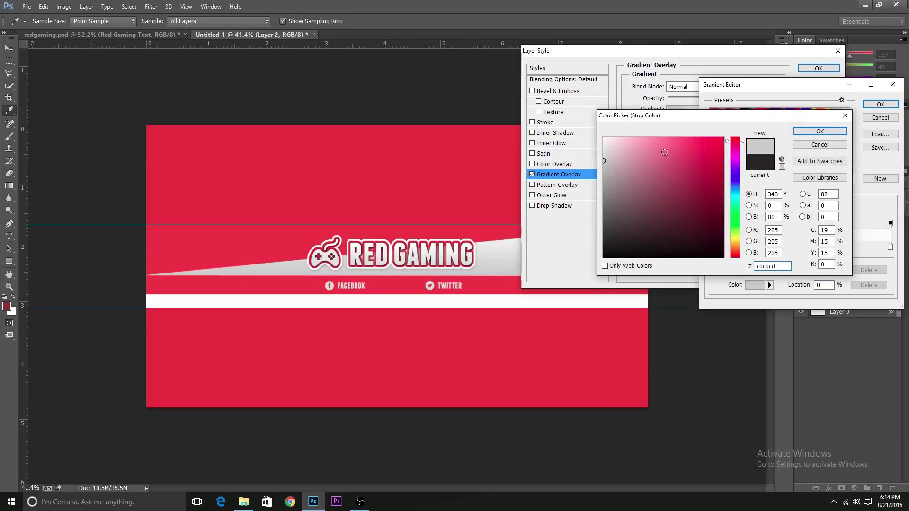
{"action": "left_click", "coordinate": [825, 132]}
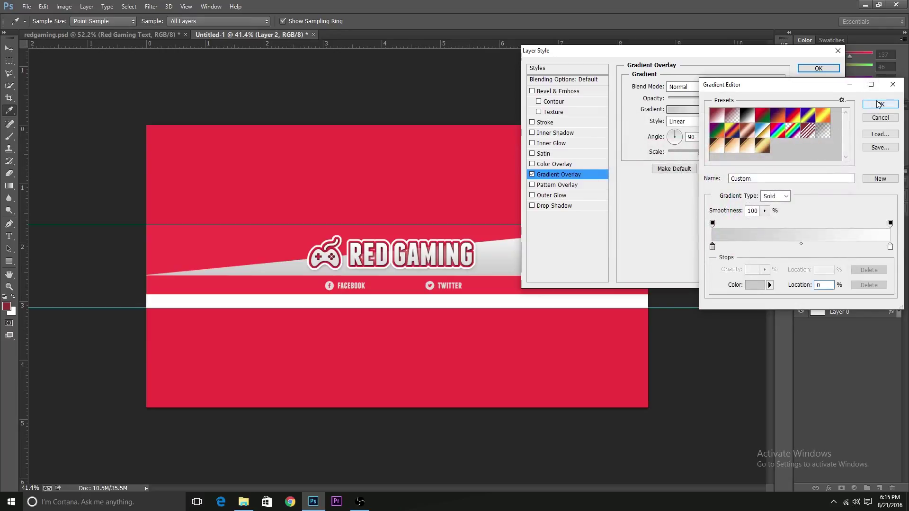
{"action": "left_click", "coordinate": [879, 104]}
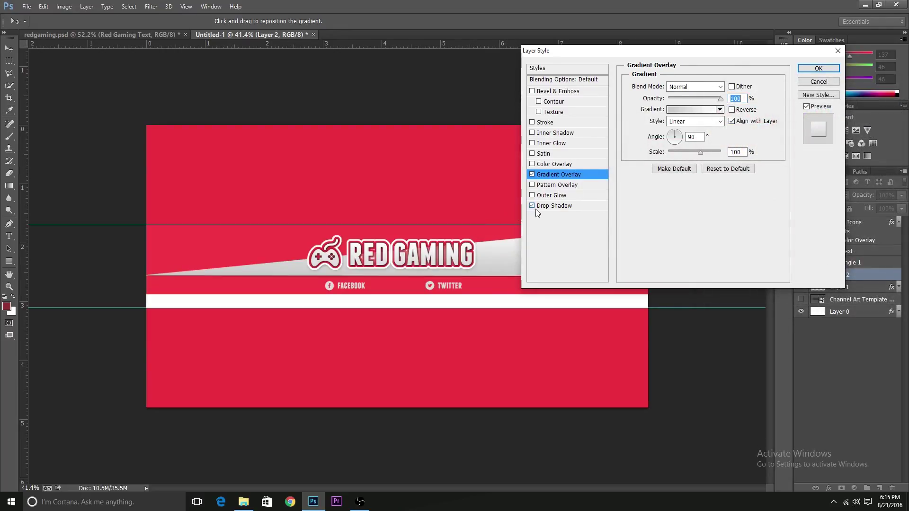
Step: Add a Drop Shadow of size 21 to Layer 2 and apply the styles
{"action": "left_click", "coordinate": [567, 207]}
{"action": "key", "text": "Tab"}
{"action": "key", "text": "Tab"}
{"action": "key", "text": "Tab"}
{"action": "key", "text": "Tab"}
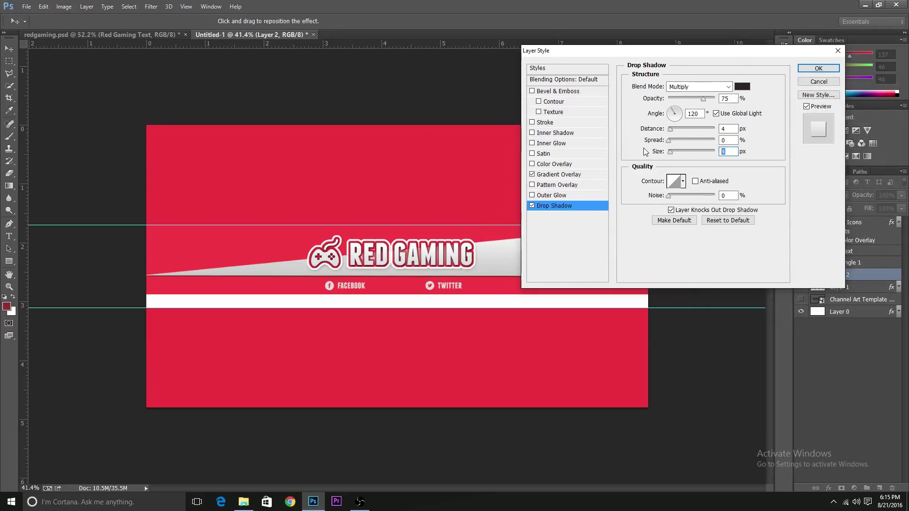
{"action": "type", "text": "21"}
{"action": "left_click", "coordinate": [818, 68]}
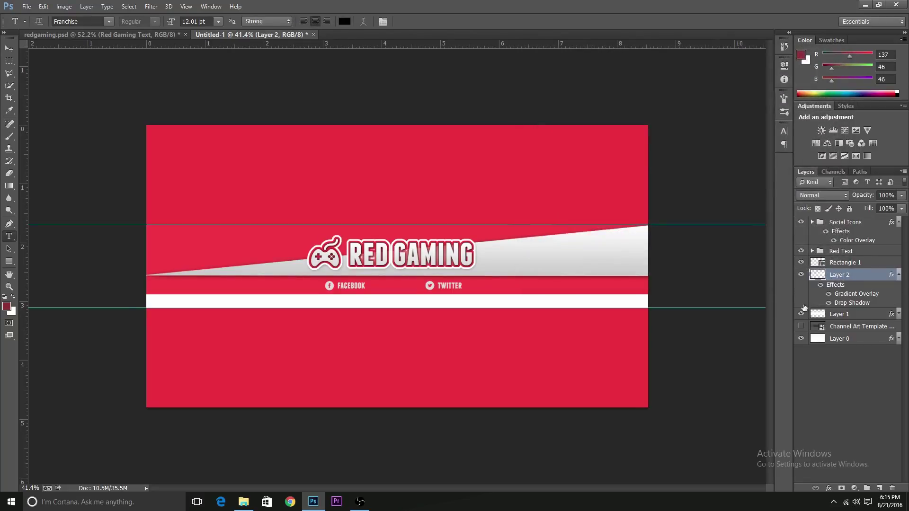
Step: Copy Layer 2's gradient and shadow style onto Rectangle 1 and the Social Icons group
{"action": "right_click", "coordinate": [865, 277]}
{"action": "left_click", "coordinate": [807, 270]}
{"action": "left_click", "coordinate": [866, 315]}
{"action": "left_click", "coordinate": [862, 262]}
{"action": "right_click", "coordinate": [862, 262]}
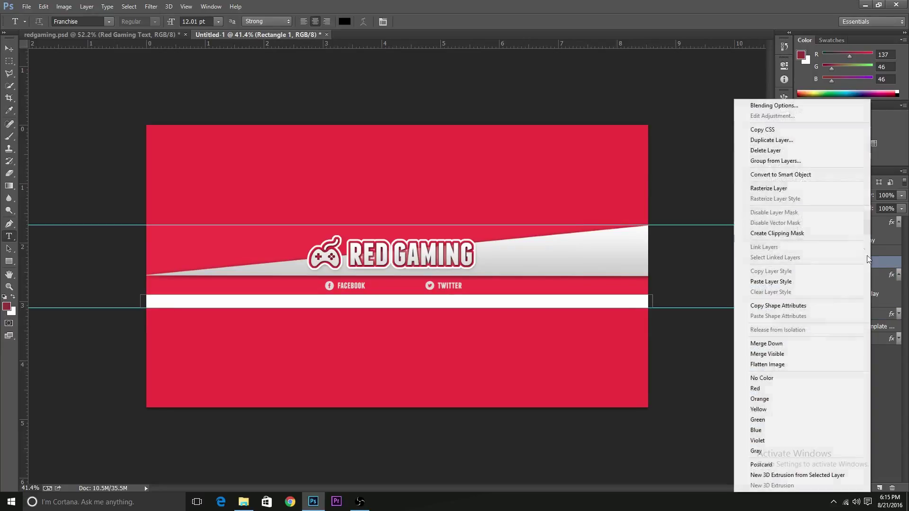
{"action": "left_click", "coordinate": [786, 281]}
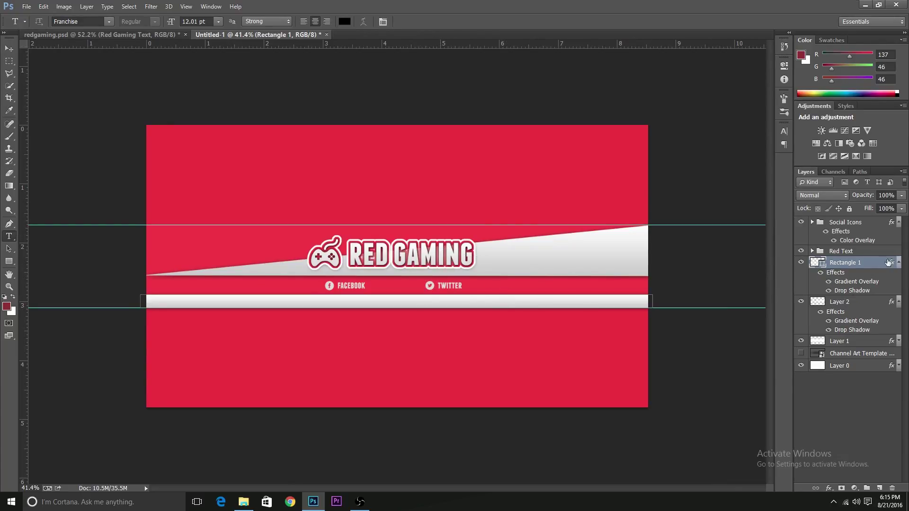
{"action": "left_click", "coordinate": [861, 254]}
{"action": "right_click", "coordinate": [879, 223]}
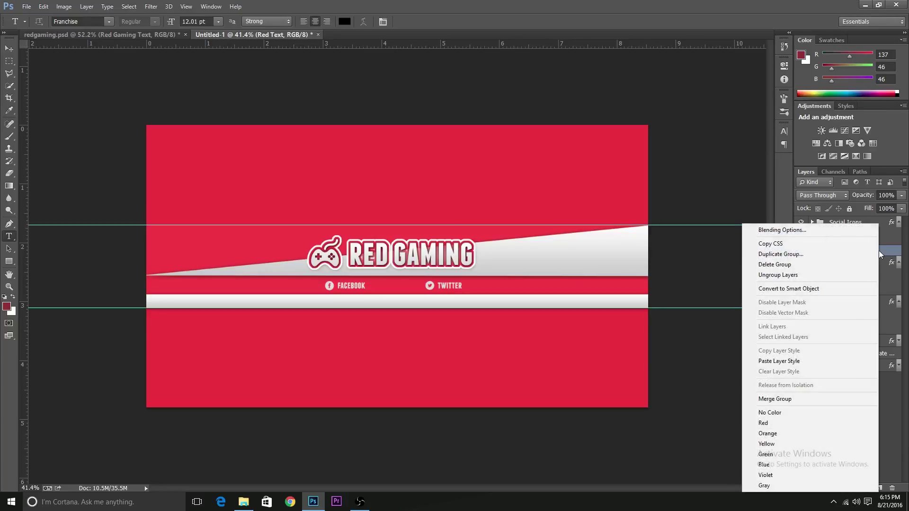
{"action": "left_click", "coordinate": [809, 350]}
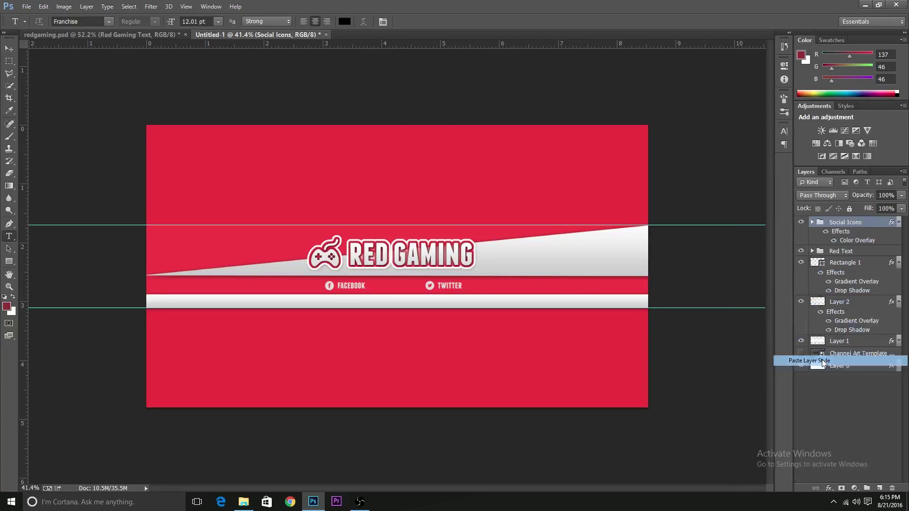
{"action": "scroll", "coordinate": [515, 262], "scroll_direction": "up", "scroll_amount": 1}
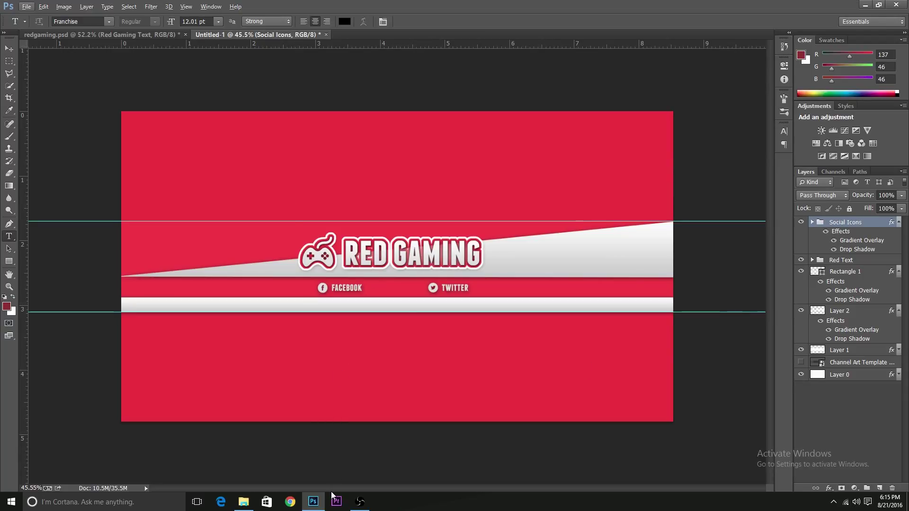
Step: Place paper.jpg into the banner, stretched to cover the whole canvas
{"action": "mouse_move", "coordinate": [243, 500]}
{"action": "left_click", "coordinate": [244, 457]}
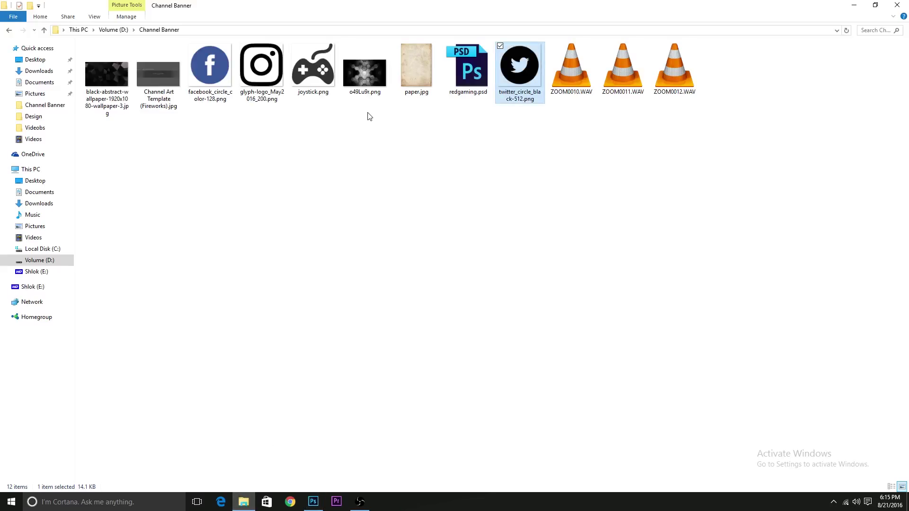
{"action": "left_click_drag", "start_coordinate": [415, 66], "coordinate": [456, 243]}
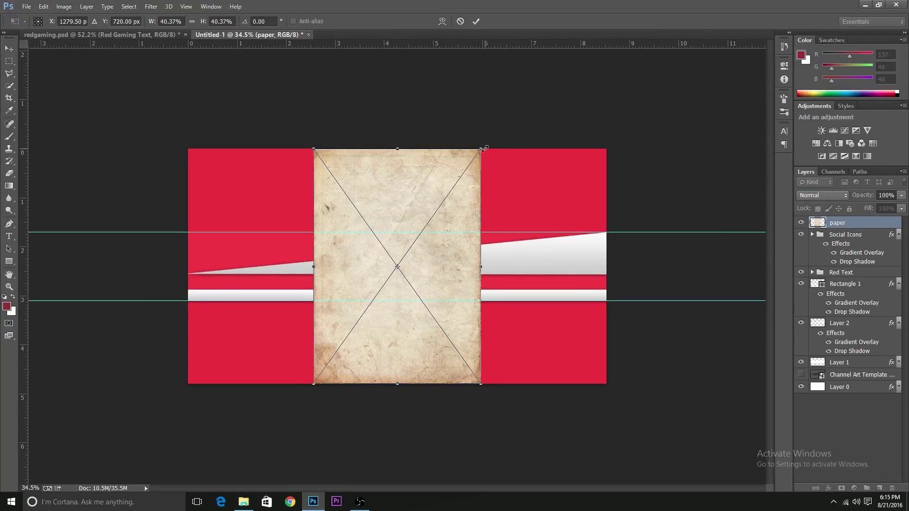
{"action": "left_click_drag", "start_coordinate": [483, 148], "coordinate": [519, 142]}
{"action": "key", "text": "Return"}
Step: Set the paper layer to Multiply blend mode at 64% opacity
{"action": "left_click", "coordinate": [822, 195]}
{"action": "left_click", "coordinate": [822, 195]}
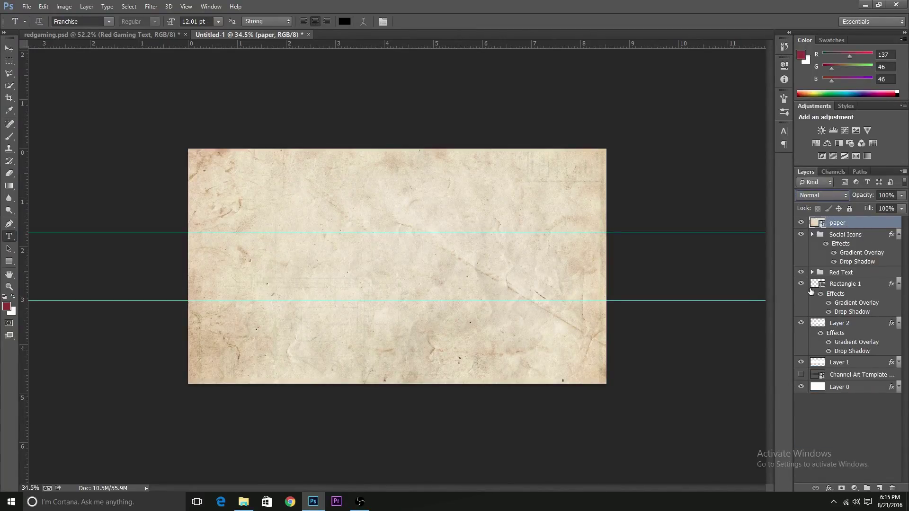
{"action": "left_click", "coordinate": [813, 195]}
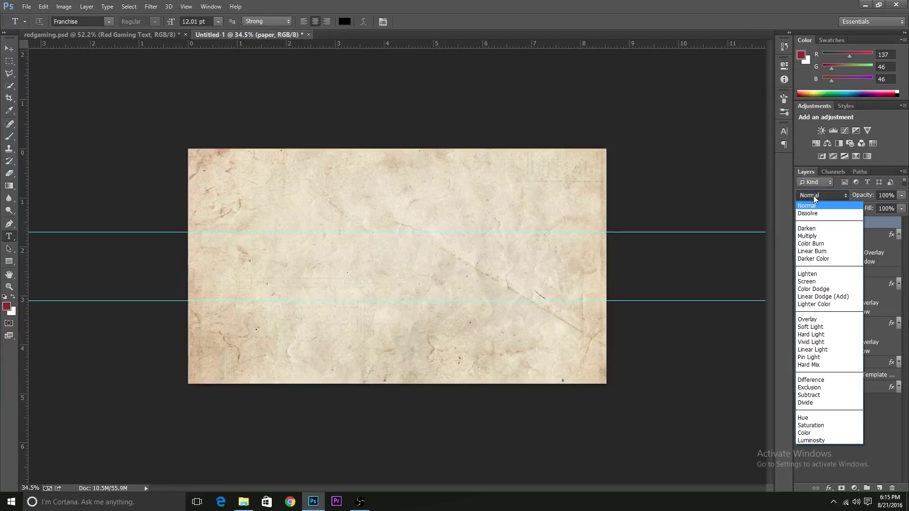
{"action": "left_click", "coordinate": [812, 239]}
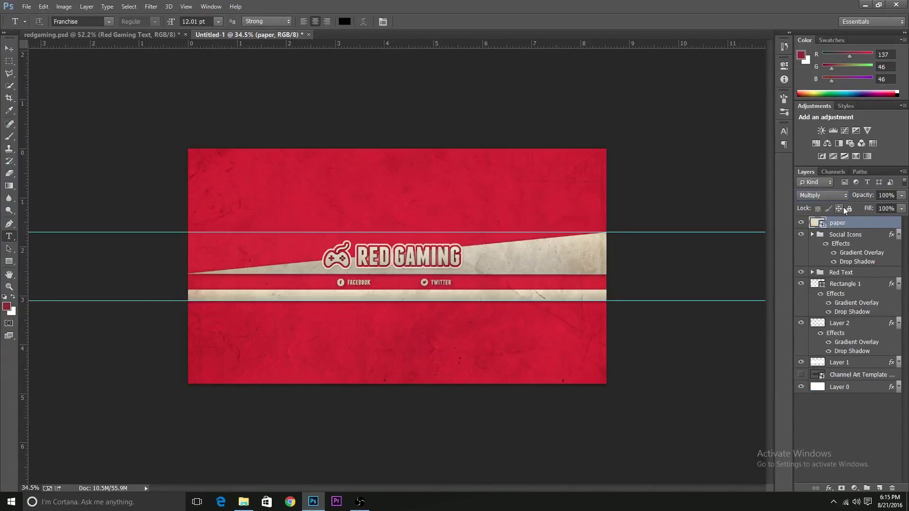
{"action": "left_click_drag", "start_coordinate": [869, 196], "coordinate": [855, 196]}
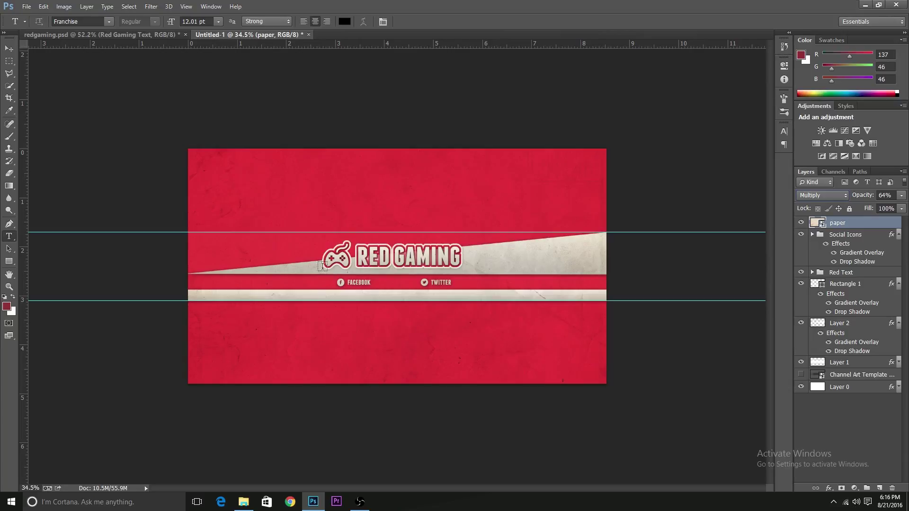
Step: Place the hexagon image into the banner, widen it across, and move its layer below Layer 2
{"action": "left_click", "coordinate": [243, 502]}
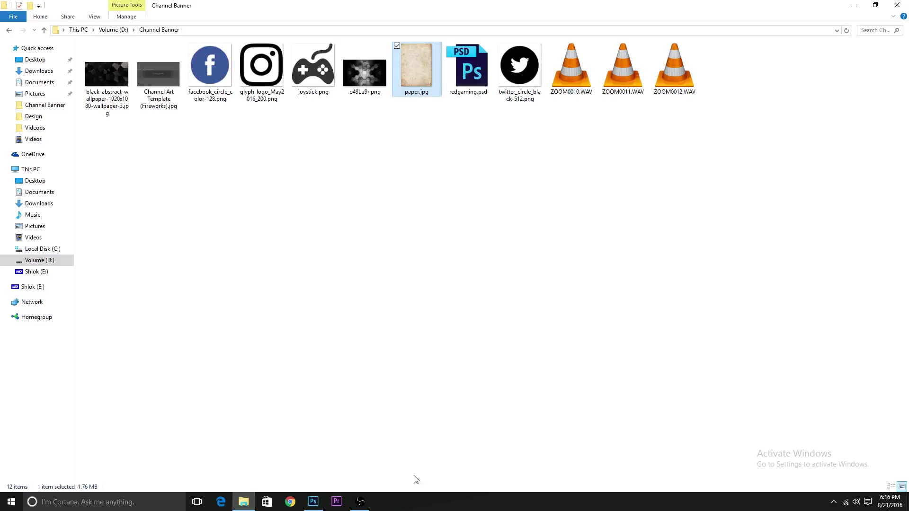
{"action": "left_click_drag", "start_coordinate": [365, 71], "coordinate": [448, 264]}
{"action": "left_click_drag", "start_coordinate": [559, 265], "coordinate": [620, 273]}
{"action": "key", "text": "Return"}
{"action": "key", "text": "t"}
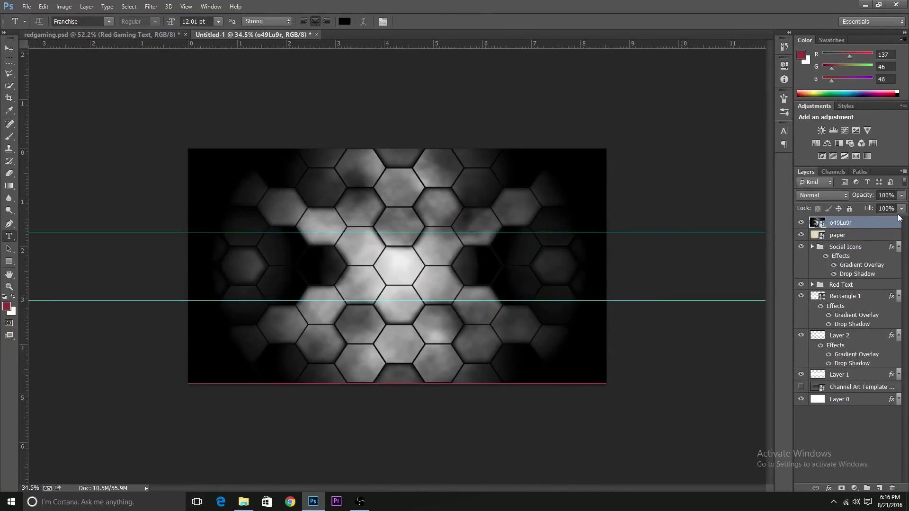
{"action": "left_click_drag", "start_coordinate": [858, 226], "coordinate": [851, 337]}
Step: Blend the hex texture at Multiply, 35% opacity, and put a copy beneath Layer 1
{"action": "left_click", "coordinate": [822, 195]}
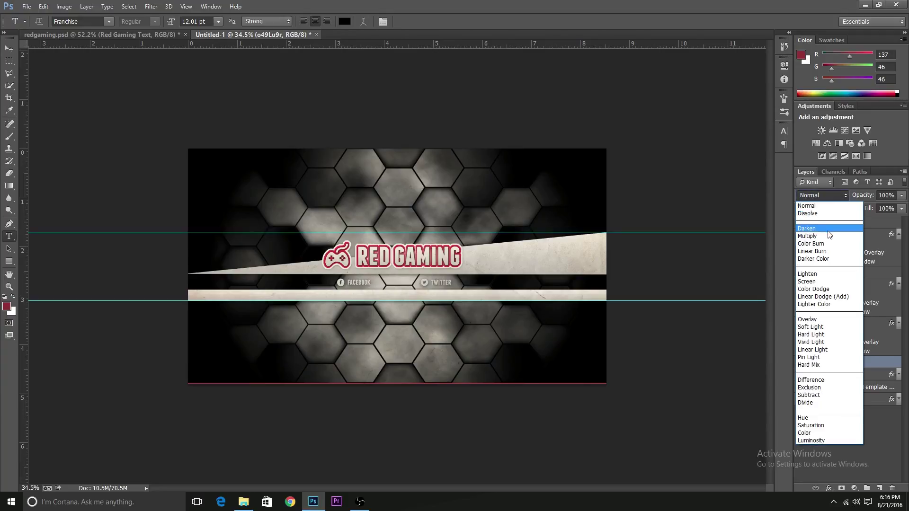
{"action": "left_click", "coordinate": [811, 231]}
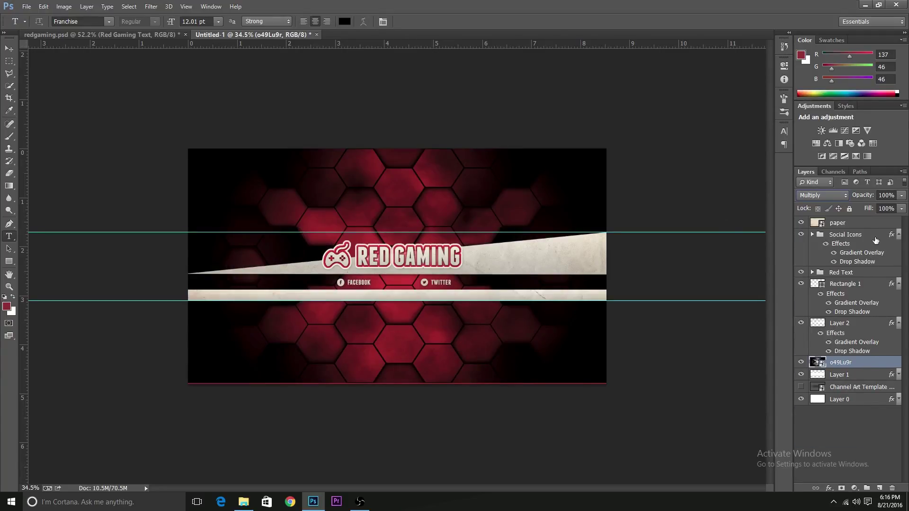
{"action": "left_click_drag", "start_coordinate": [863, 195], "coordinate": [832, 195]}
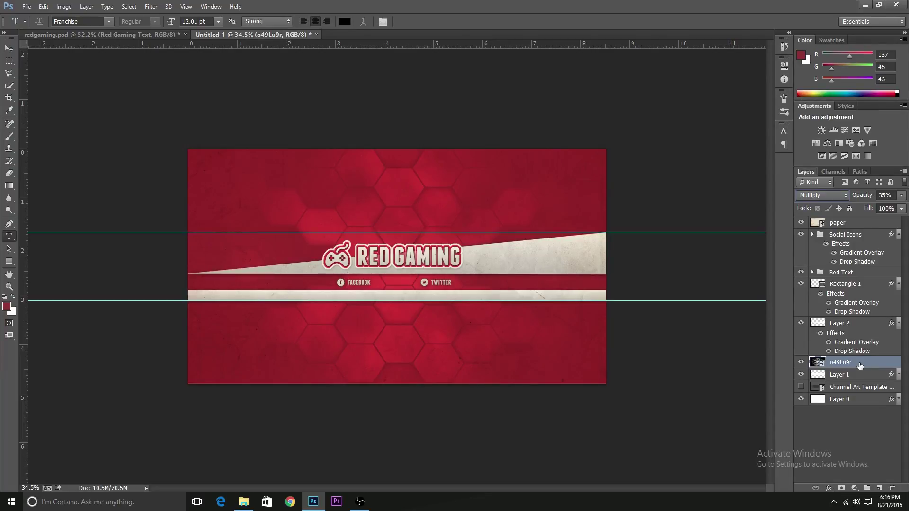
{"action": "key", "text": "ctrl+j"}
{"action": "left_click_drag", "start_coordinate": [867, 369], "coordinate": [861, 392]}
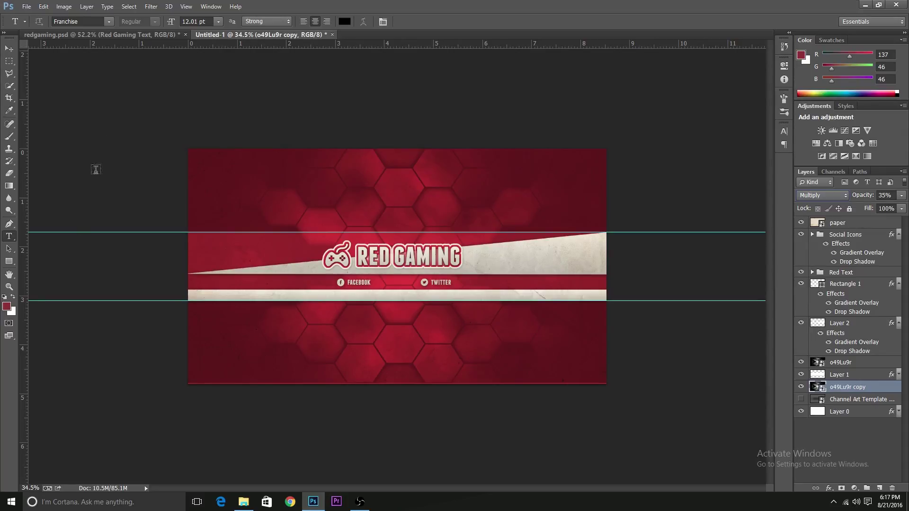
Step: Try a 196 px drop shadow on Layer 1 in Layer Style, then remove it
{"action": "left_click_drag", "start_coordinate": [376, 44], "coordinate": [804, 284]}
{"action": "double_click", "coordinate": [871, 374]}
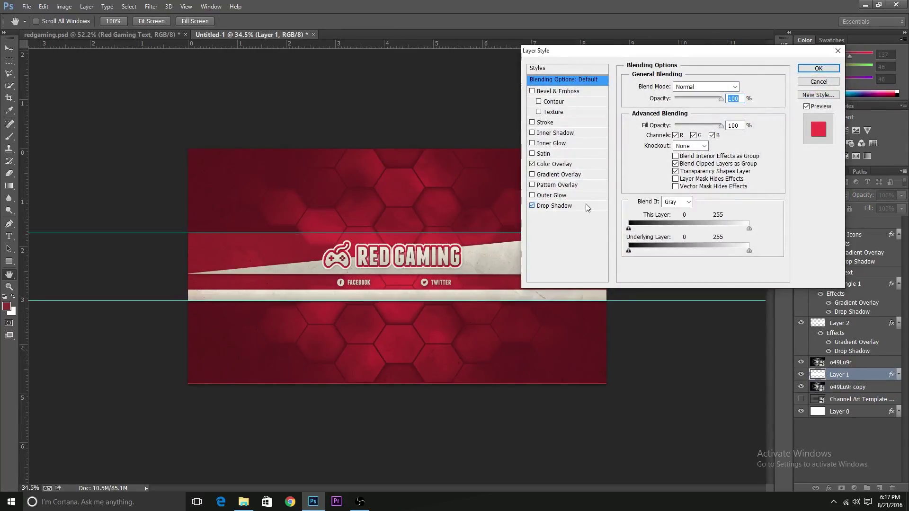
{"action": "left_click", "coordinate": [586, 205]}
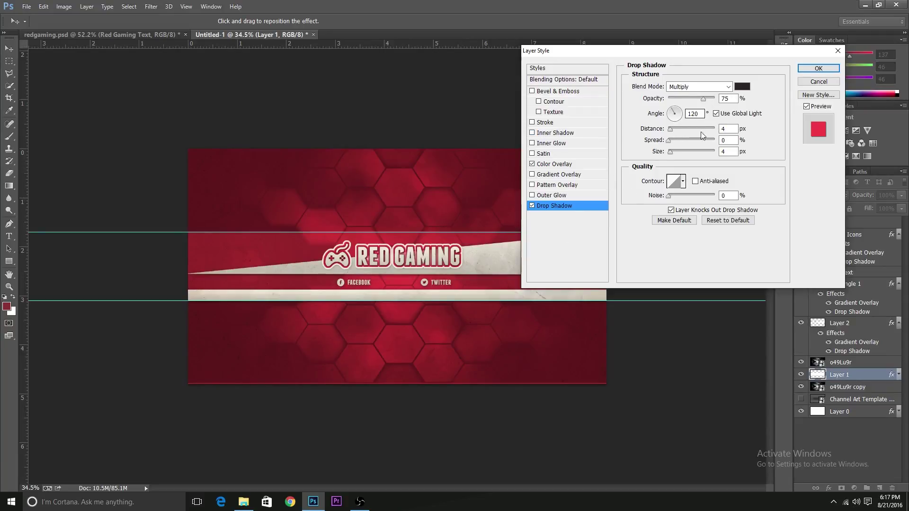
{"action": "left_click_drag", "start_coordinate": [671, 152], "coordinate": [705, 151]}
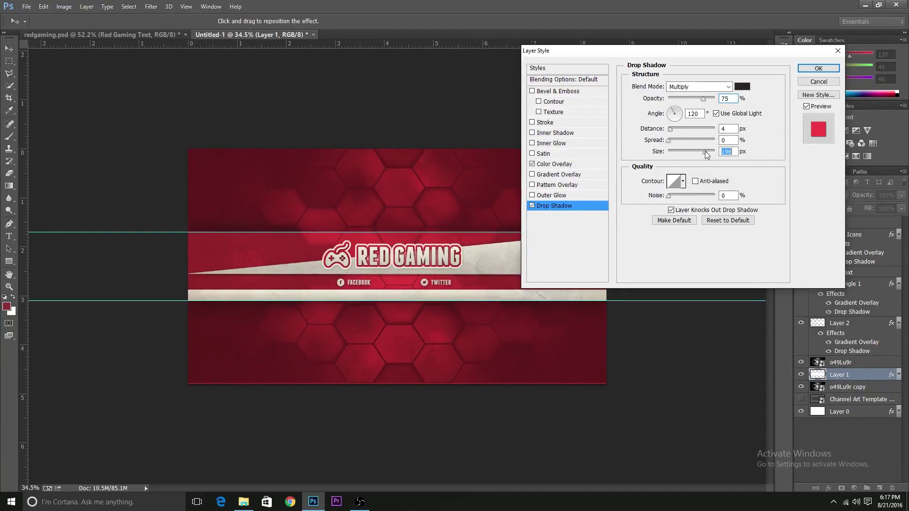
{"action": "left_click", "coordinate": [532, 206]}
Step: Apply a black Normal-mode Outer Glow of 125 px at reduced opacity to Layer 1
{"action": "left_click", "coordinate": [573, 198]}
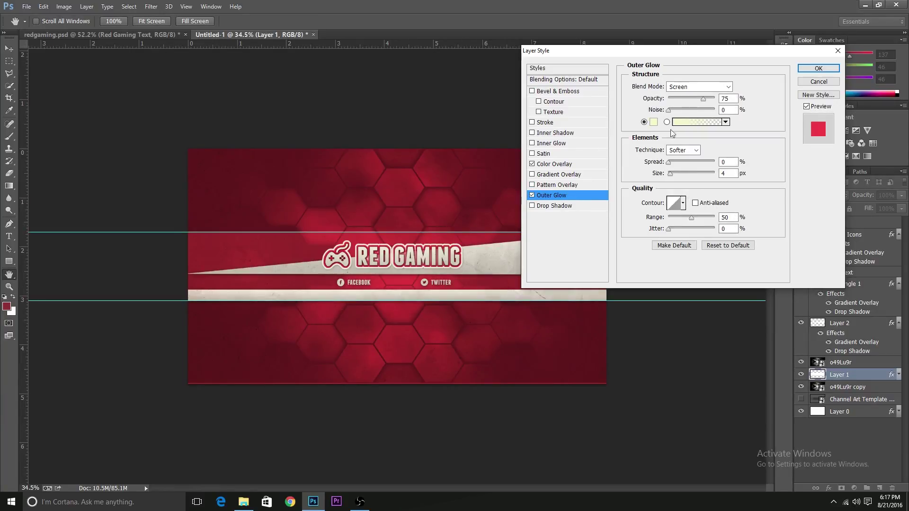
{"action": "left_click", "coordinate": [697, 87]}
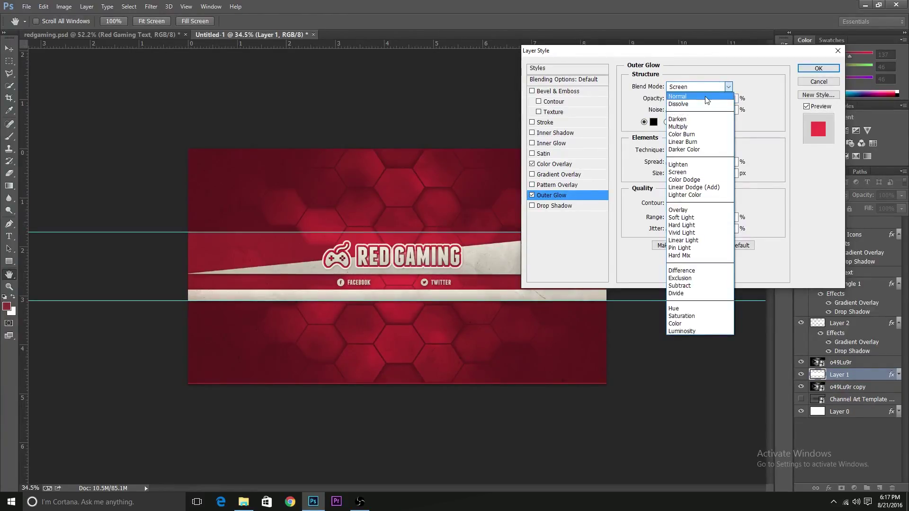
{"action": "left_click", "coordinate": [705, 97]}
{"action": "left_click_drag", "start_coordinate": [670, 173], "coordinate": [692, 173]}
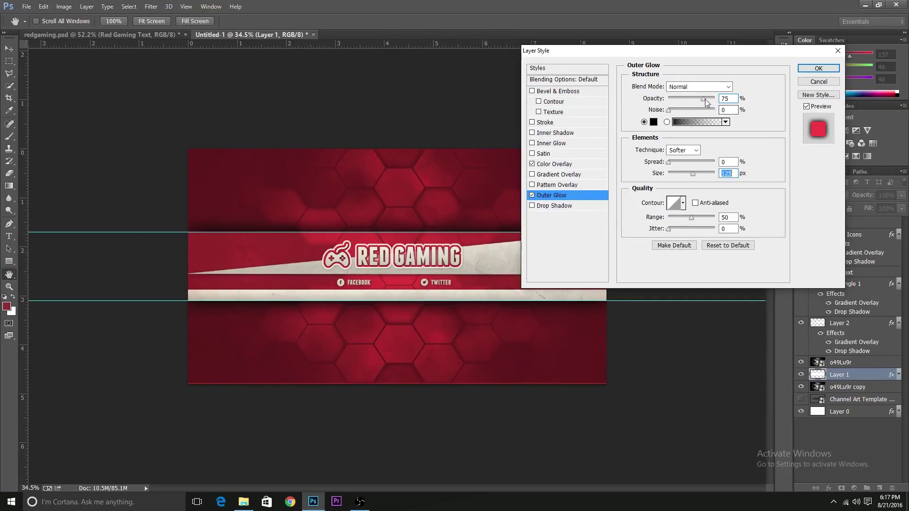
{"action": "left_click_drag", "start_coordinate": [703, 99], "coordinate": [687, 98]}
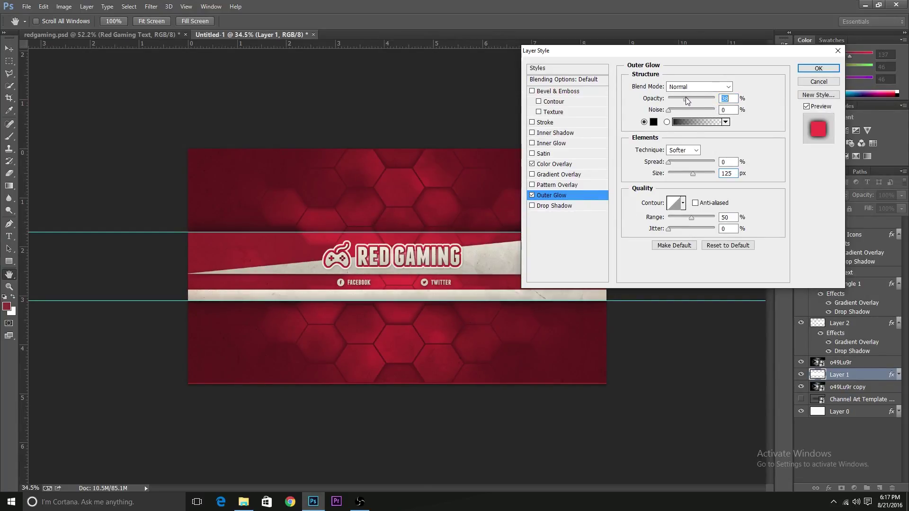
{"action": "left_click", "coordinate": [819, 68]}
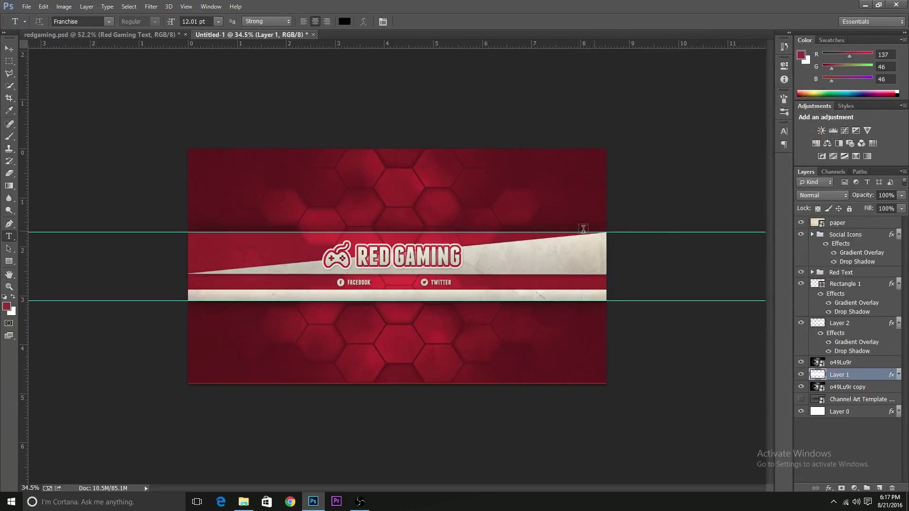
{"action": "scroll", "coordinate": [420, 237], "scroll_direction": "up", "scroll_amount": 3}
{"action": "scroll", "coordinate": [418, 258], "scroll_direction": "down", "scroll_amount": 2}
{"action": "scroll", "coordinate": [419, 258], "scroll_direction": "up", "scroll_amount": 2}
{"action": "scroll", "coordinate": [420, 261], "scroll_direction": "down", "scroll_amount": 2}
{"action": "scroll", "coordinate": [422, 264], "scroll_direction": "up", "scroll_amount": 3}
{"action": "scroll", "coordinate": [423, 267], "scroll_direction": "down", "scroll_amount": 3}
{"action": "key", "text": "ctrl+Tab"}
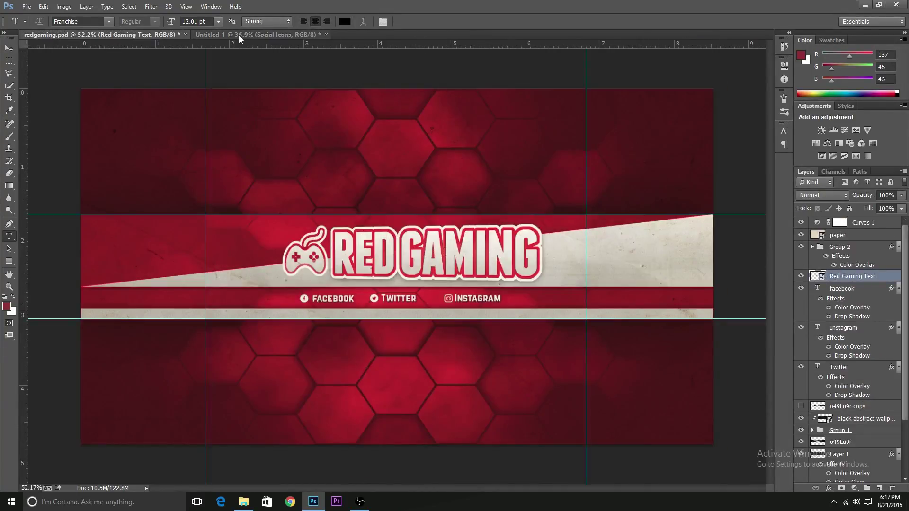
{"action": "left_click", "coordinate": [239, 35]}
{"action": "scroll", "coordinate": [420, 334], "scroll_direction": "up", "scroll_amount": 3}
{"action": "scroll", "coordinate": [444, 337], "scroll_direction": "down", "scroll_amount": 2}
Step: Convert the Red Text group into a smart object
{"action": "left_click", "coordinate": [854, 274]}
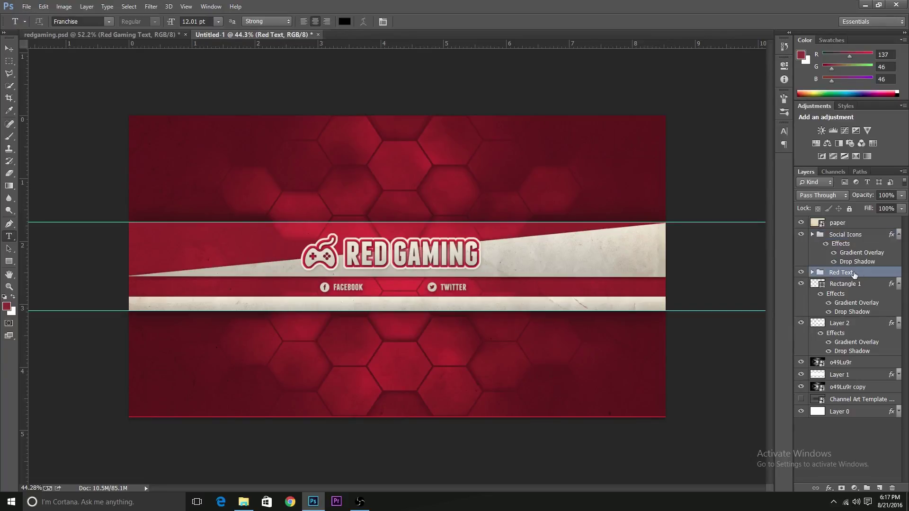
{"action": "left_click", "coordinate": [800, 273]}
{"action": "left_click", "coordinate": [800, 273]}
{"action": "left_click", "coordinate": [8, 61]}
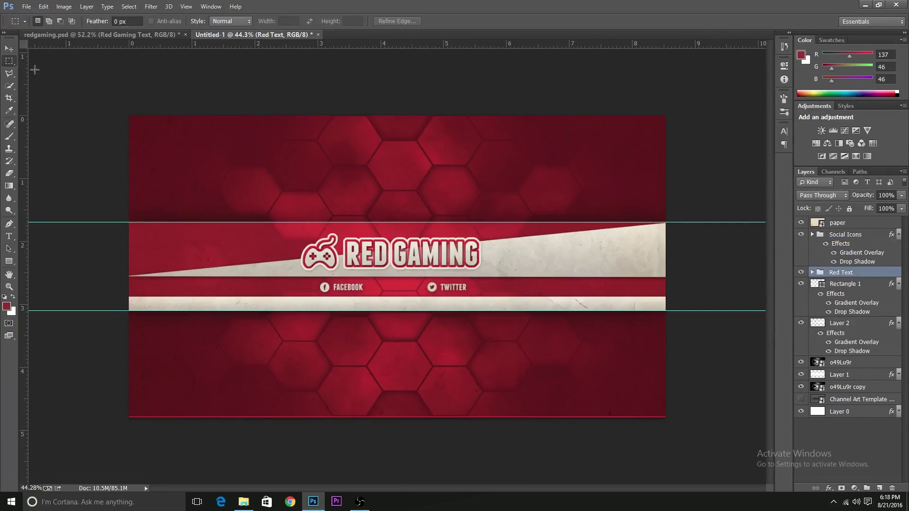
{"action": "right_click", "coordinate": [400, 255]}
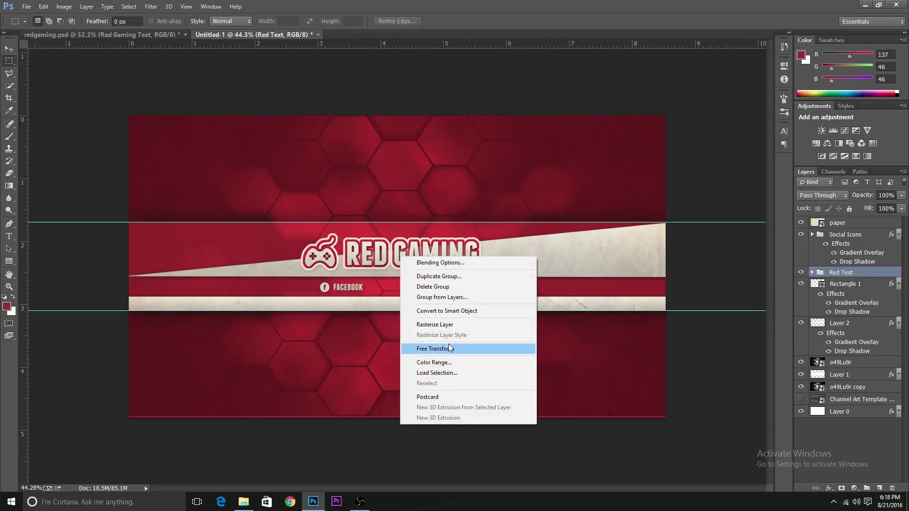
{"action": "left_click", "coordinate": [462, 314]}
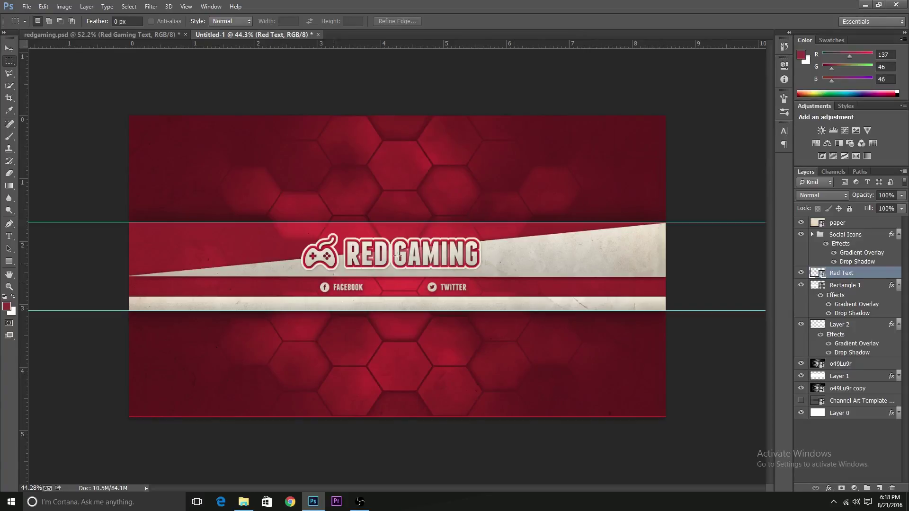
Step: Perspective-transform the RED GAMING logo, raising its top-right corner and nudging it right
{"action": "right_click", "coordinate": [435, 260]}
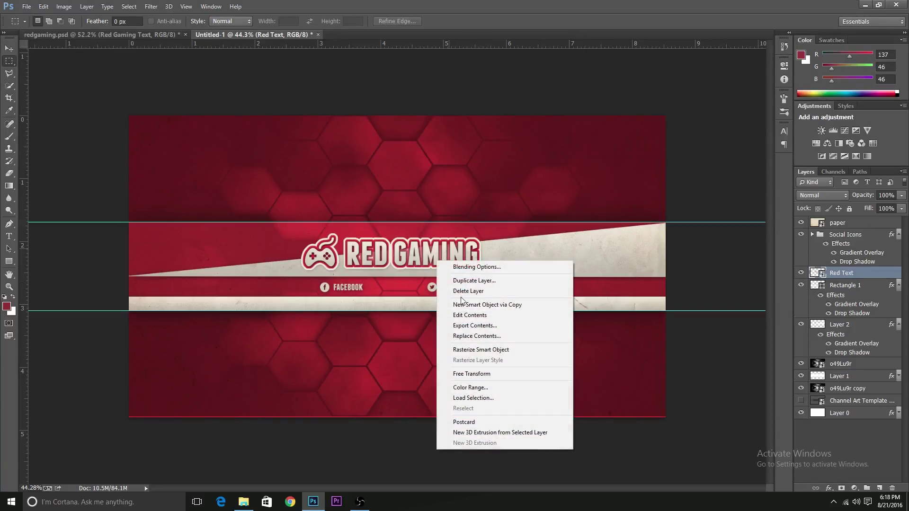
{"action": "left_click", "coordinate": [478, 373]}
{"action": "right_click", "coordinate": [449, 254]}
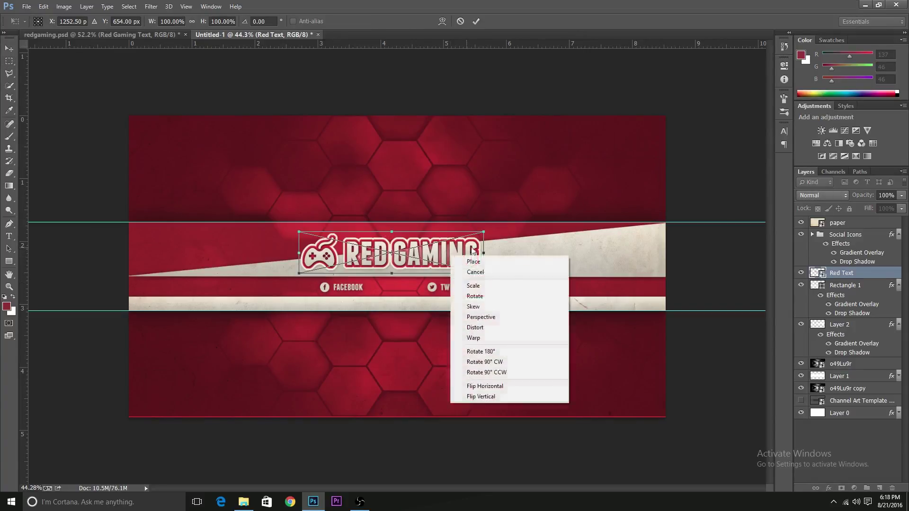
{"action": "left_click", "coordinate": [492, 317]}
{"action": "left_click_drag", "start_coordinate": [484, 233], "coordinate": [484, 227]}
{"action": "left_click_drag", "start_coordinate": [455, 261], "coordinate": [465, 260]}
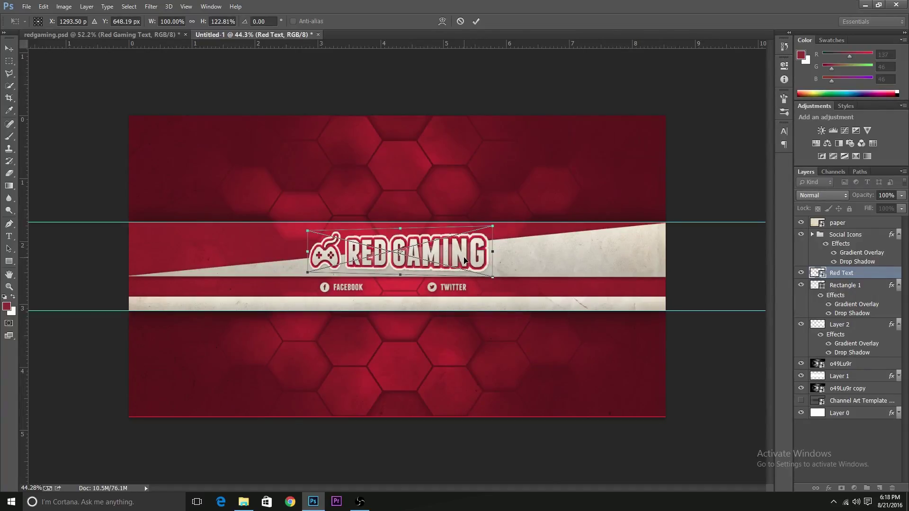
{"action": "key", "text": "Return"}
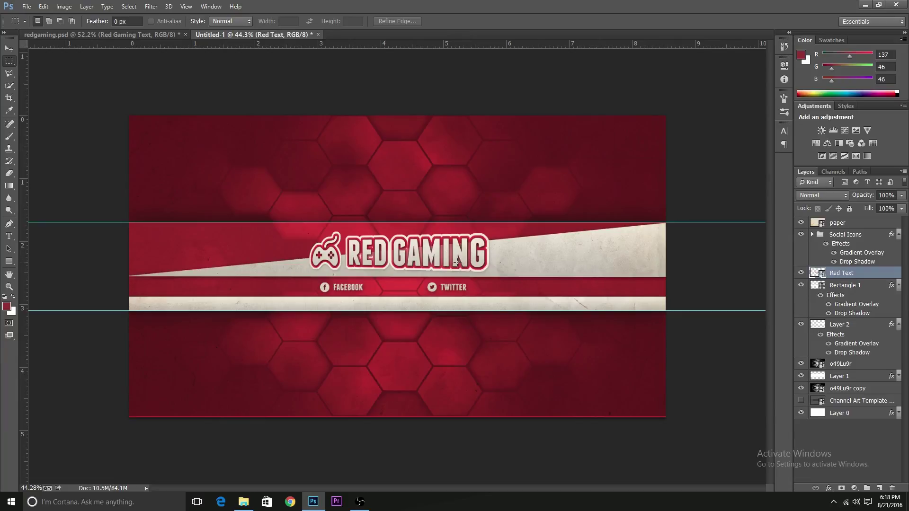
{"action": "scroll", "coordinate": [397, 277], "scroll_direction": "down", "scroll_amount": 1}
{"action": "scroll", "coordinate": [396, 277], "scroll_direction": "up", "scroll_amount": 2}
{"action": "scroll", "coordinate": [397, 276], "scroll_direction": "down", "scroll_amount": 2}
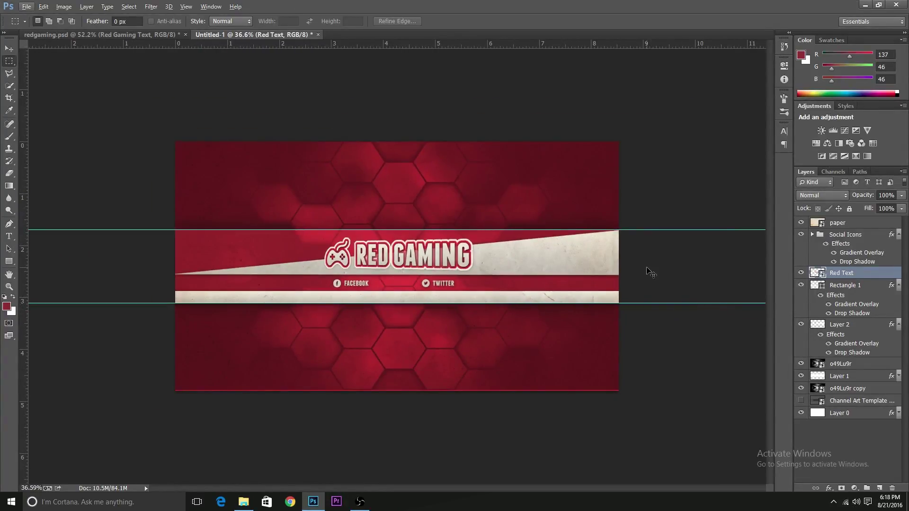
Step: Add a Hue/Saturation adjustment above the paper layer, shifting Hue left to turn the banner teal
{"action": "key", "text": "ctrl+t"}
{"action": "key", "text": "Escape"}
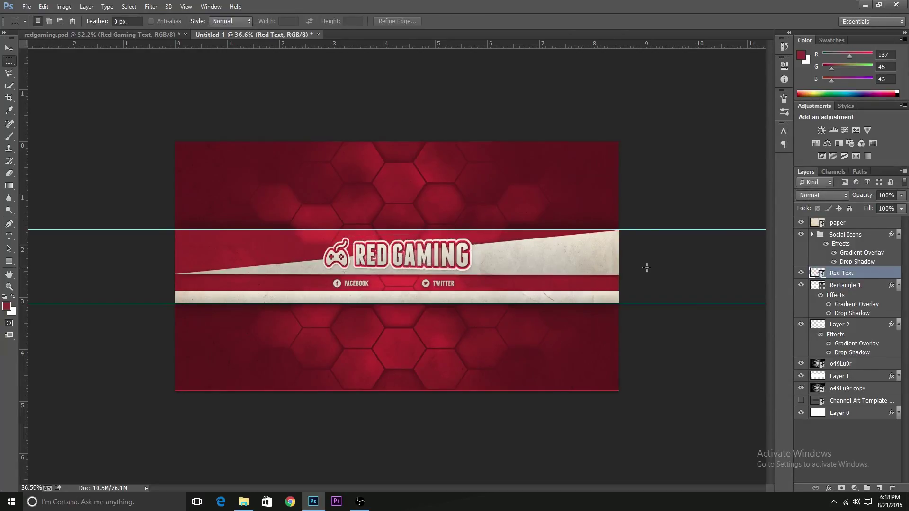
{"action": "left_click", "coordinate": [873, 221]}
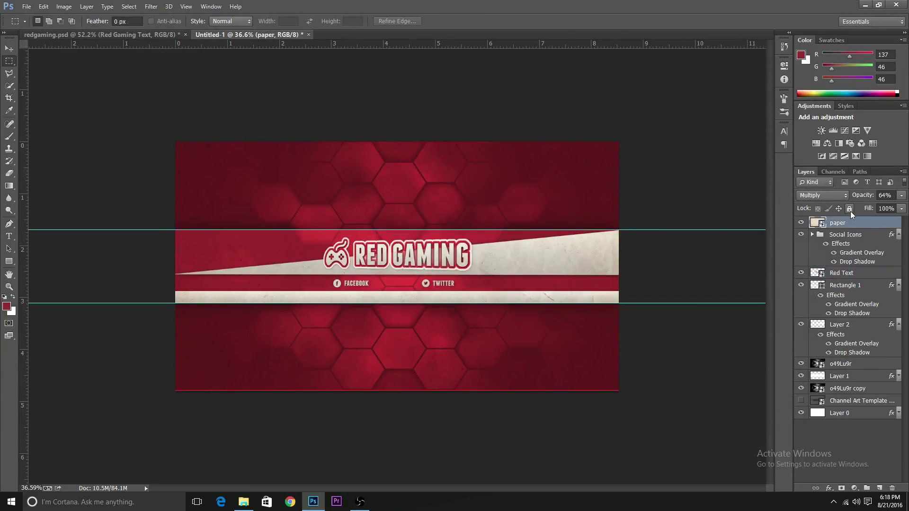
{"action": "left_click", "coordinate": [816, 143]}
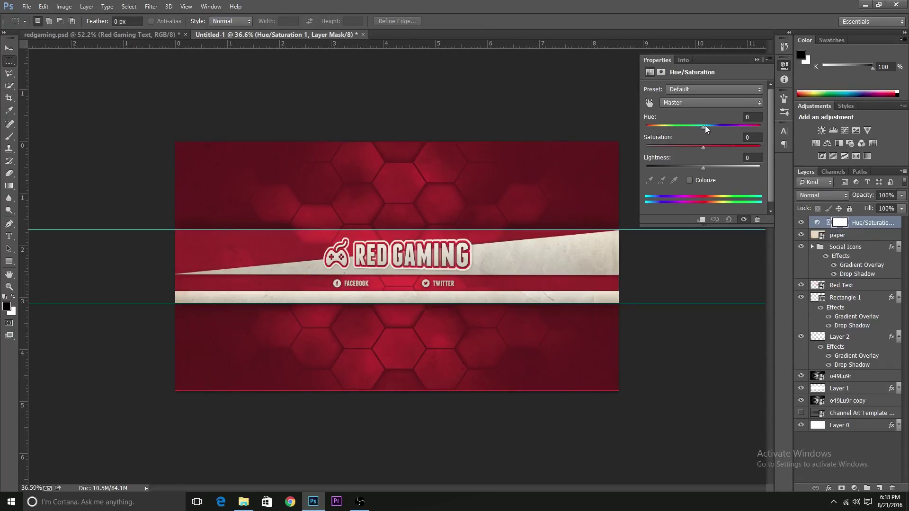
{"action": "left_click_drag", "start_coordinate": [702, 126], "coordinate": [643, 124]}
{"action": "scroll", "coordinate": [268, 195], "scroll_direction": "down", "scroll_amount": 2}
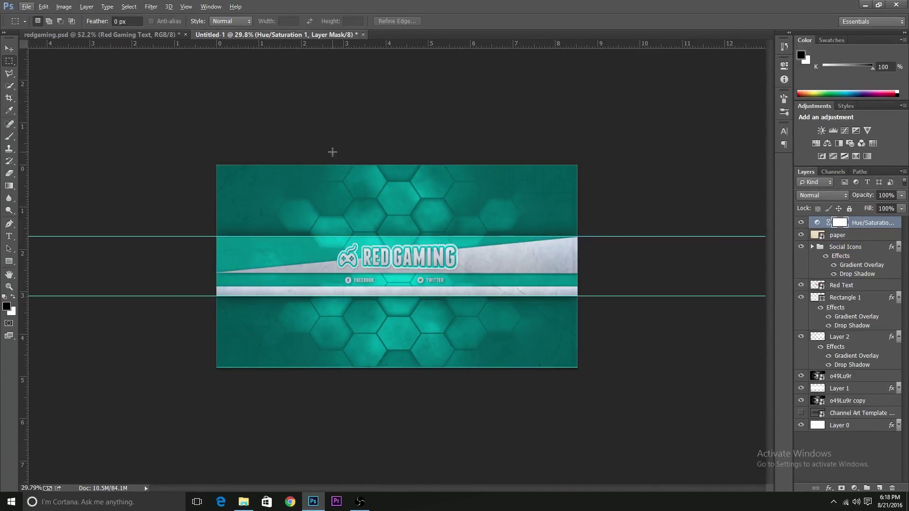